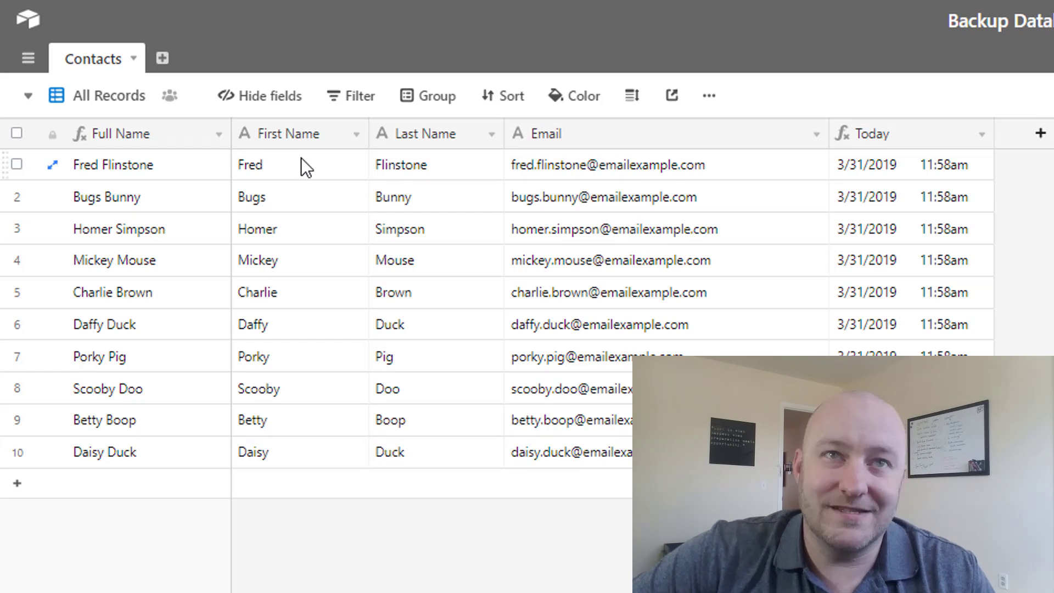
Select a few Contacts cells and narrow the Email column so the Today column shifts left.
{"action": "left_click", "coordinate": [321, 154]}
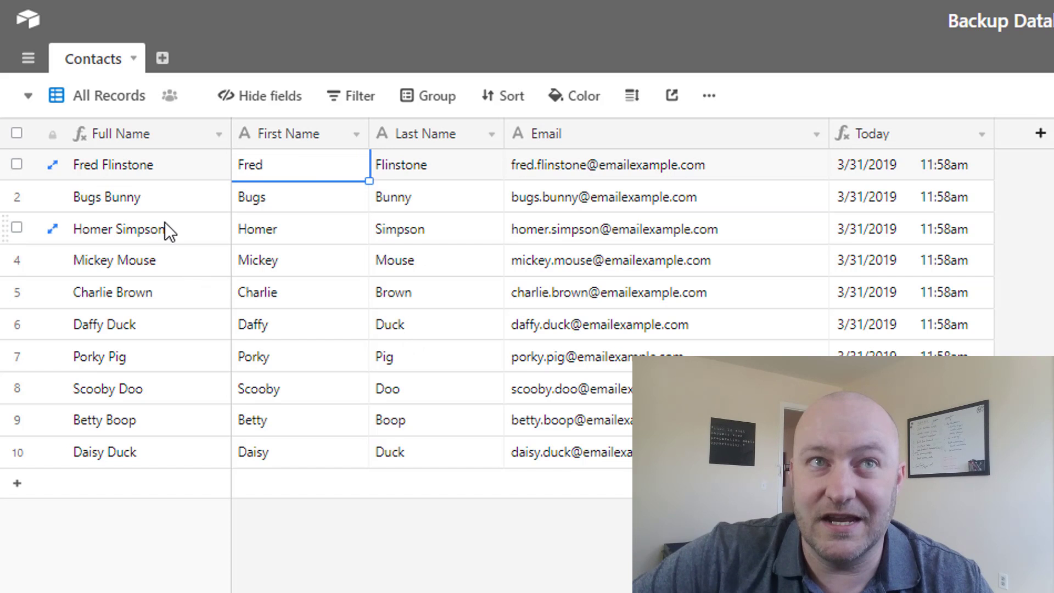
{"action": "left_click_drag", "start_coordinate": [159, 165], "coordinate": [170, 454]}
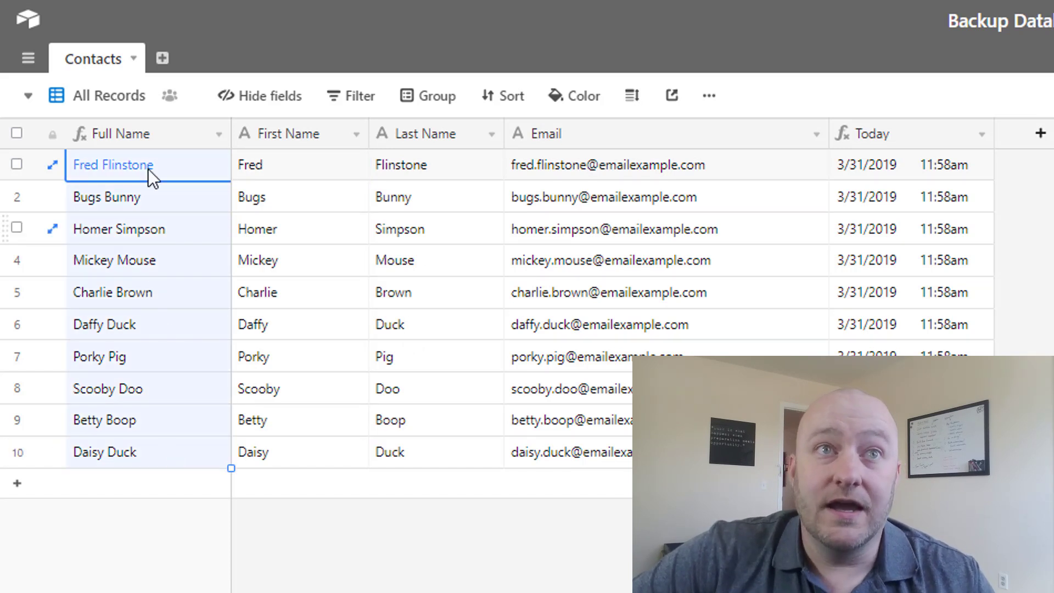
{"action": "left_click", "coordinate": [130, 236]}
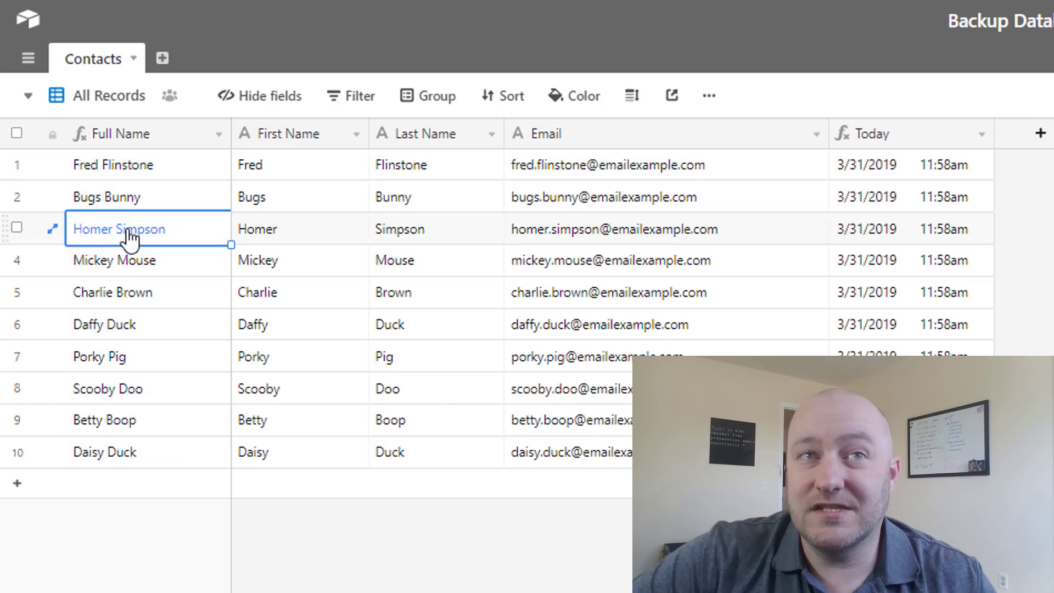
{"action": "left_click_drag", "start_coordinate": [827, 135], "coordinate": [765, 164]}
{"action": "left_click", "coordinate": [670, 269]}
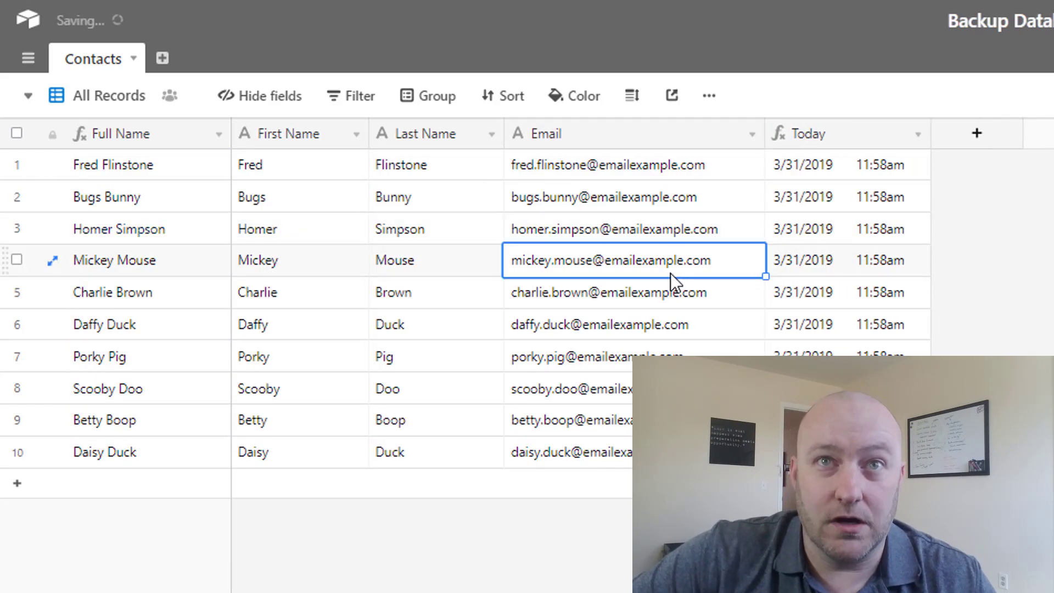
{"action": "left_click", "coordinate": [632, 292]}
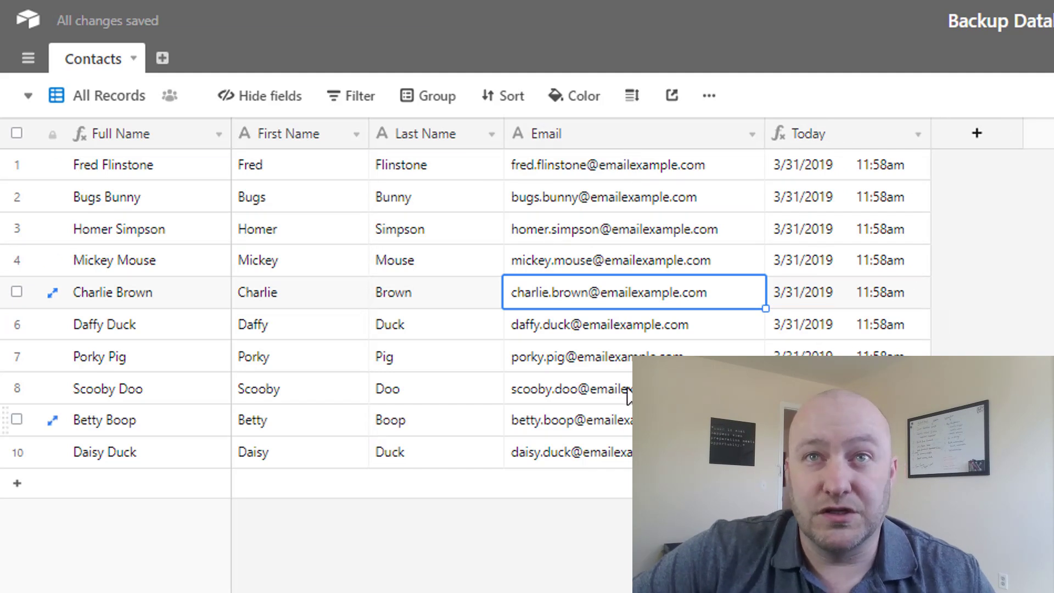
{"action": "left_click", "coordinate": [916, 136]}
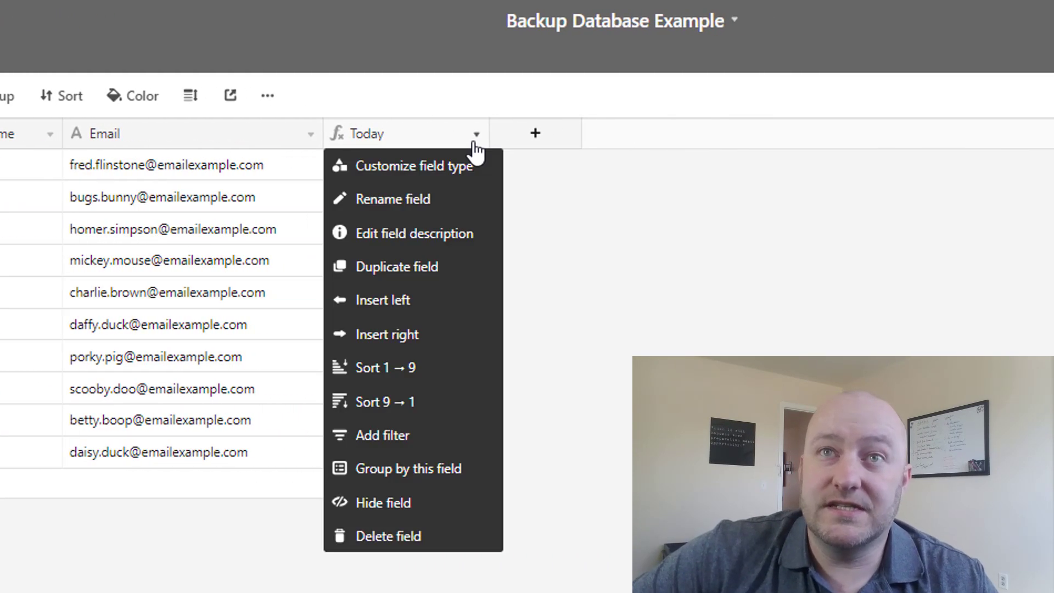
{"action": "left_click", "coordinate": [437, 175]}
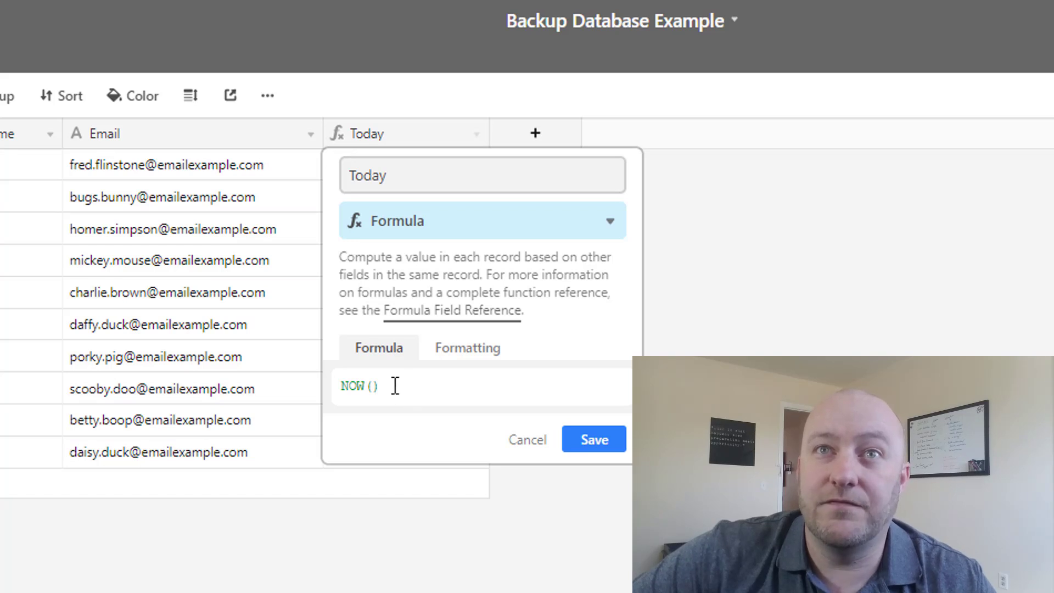
{"action": "left_click", "coordinate": [587, 442]}
{"action": "left_click", "coordinate": [399, 174]}
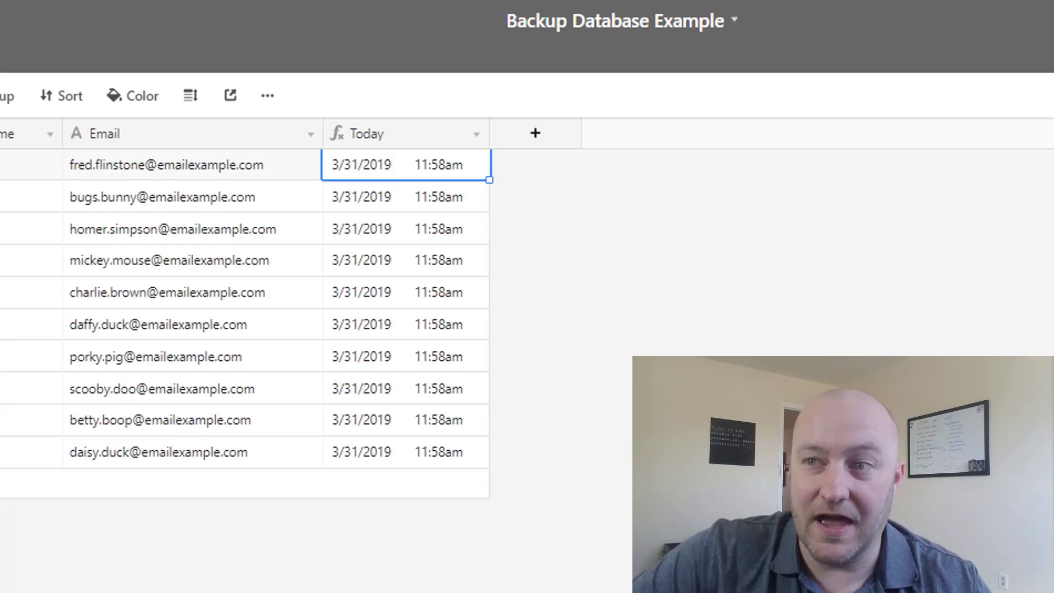
{"action": "left_click", "coordinate": [369, 233]}
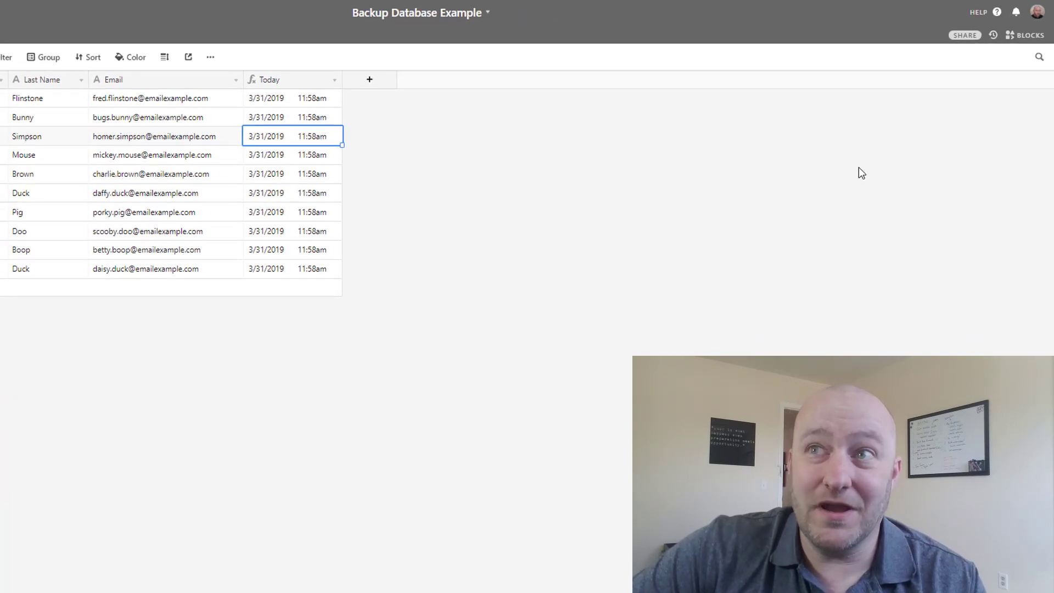
Take a snapshot of the Backup Database Example base from the History menu.
{"action": "left_click", "coordinate": [993, 35]}
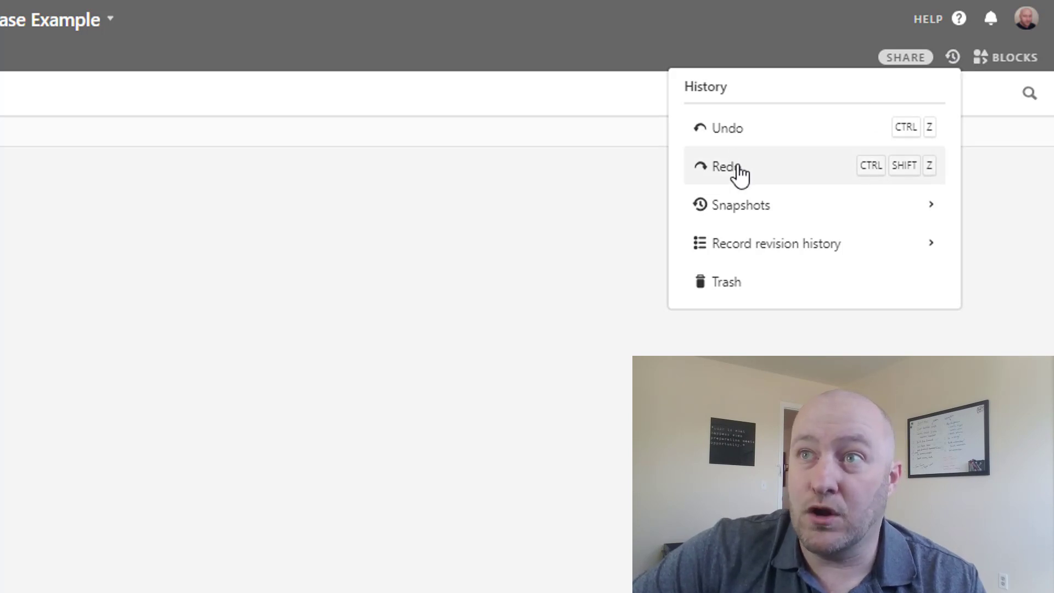
{"action": "left_click", "coordinate": [739, 207]}
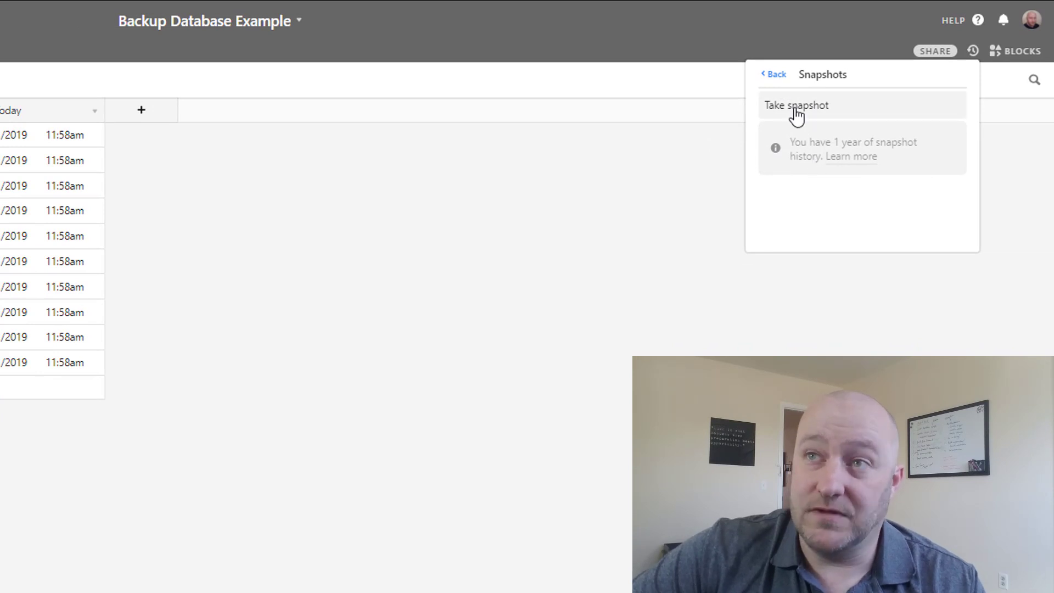
{"action": "left_click", "coordinate": [796, 112]}
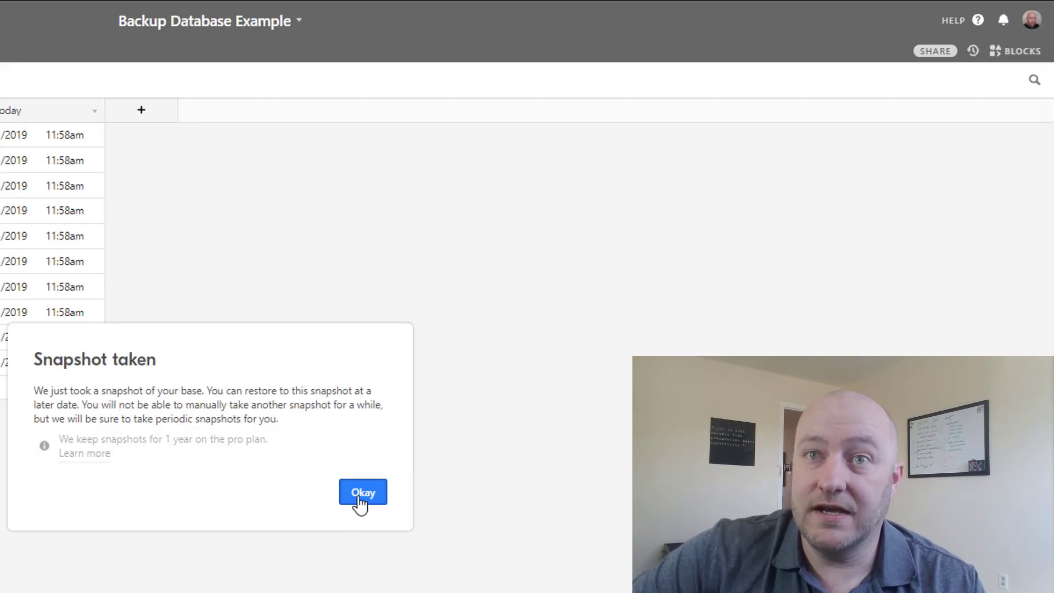
{"action": "left_click", "coordinate": [362, 493]}
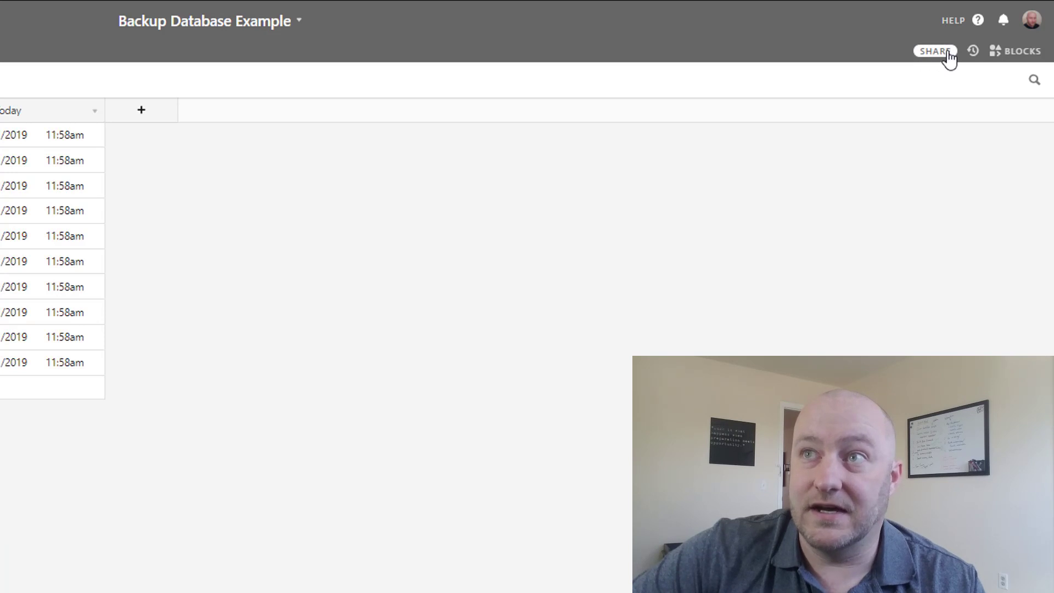
Reopen History to confirm the new snapshot is listed under Snapshots, then close it.
{"action": "left_click", "coordinate": [971, 52]}
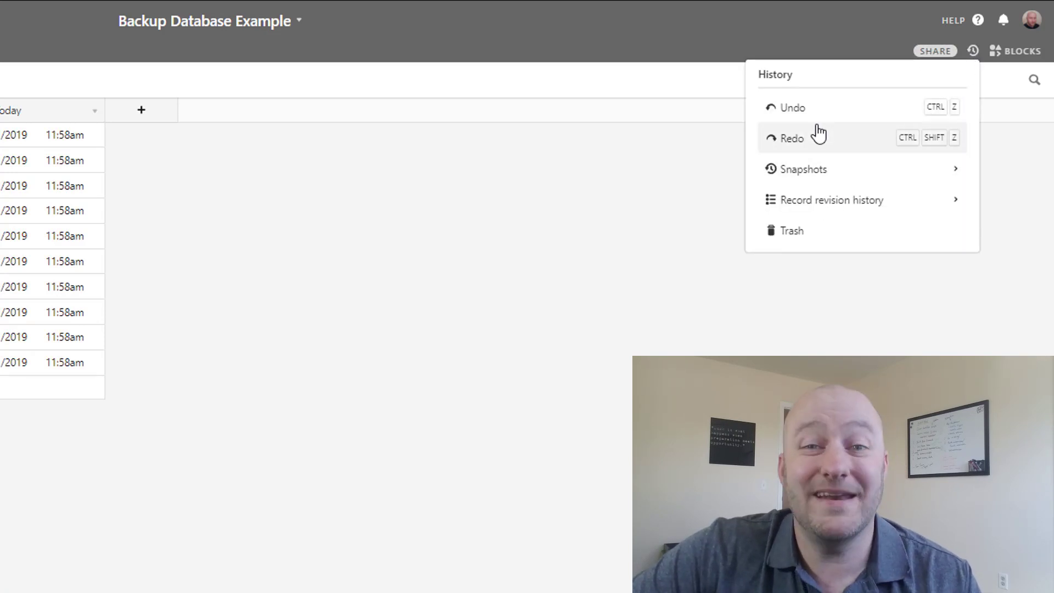
{"action": "left_click", "coordinate": [838, 170]}
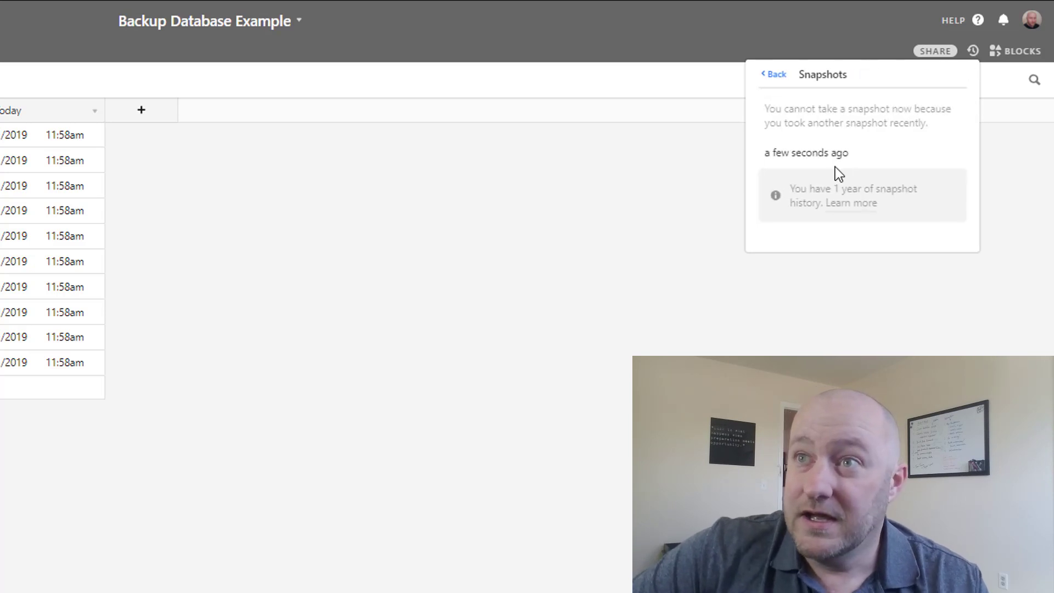
{"action": "left_click", "coordinate": [777, 76]}
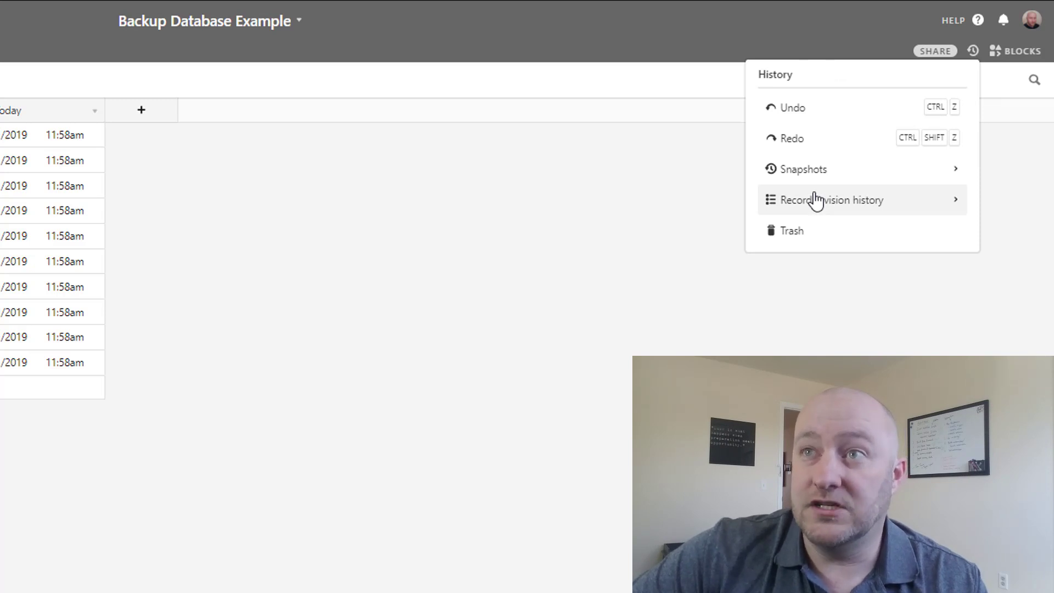
{"action": "left_click", "coordinate": [552, 227]}
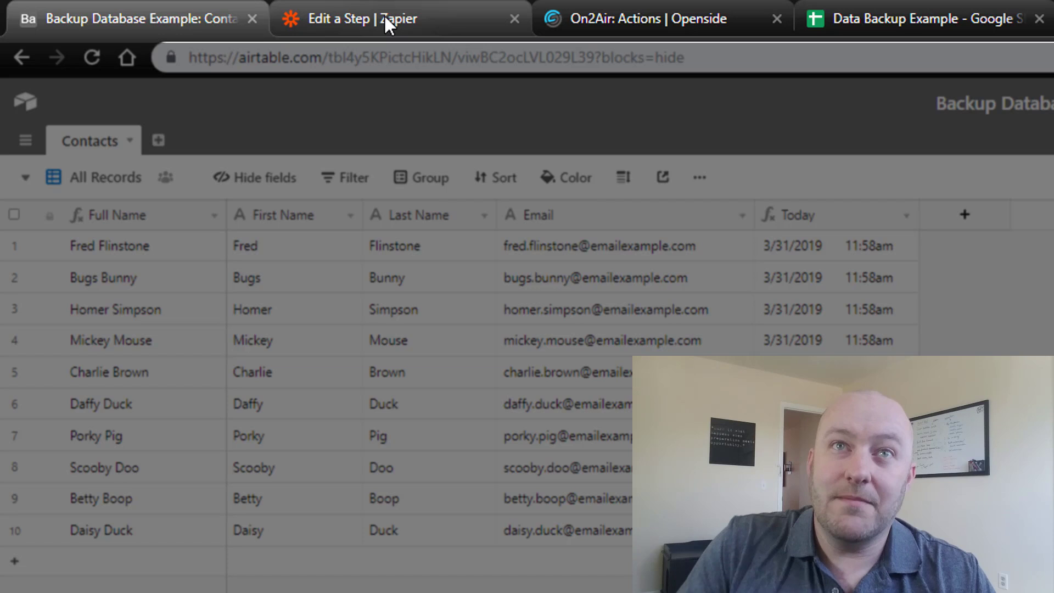
Look over the On2Air Actions product page, then switch to the Data Backup Example spreadsheet.
{"action": "left_click", "coordinate": [611, 24]}
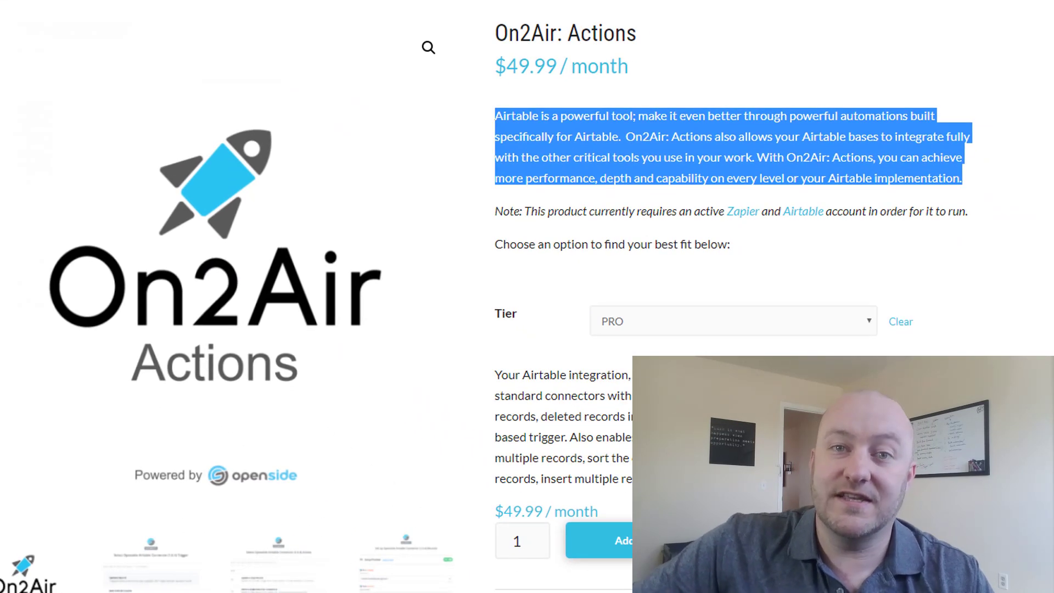
{"action": "left_click", "coordinate": [493, 102]}
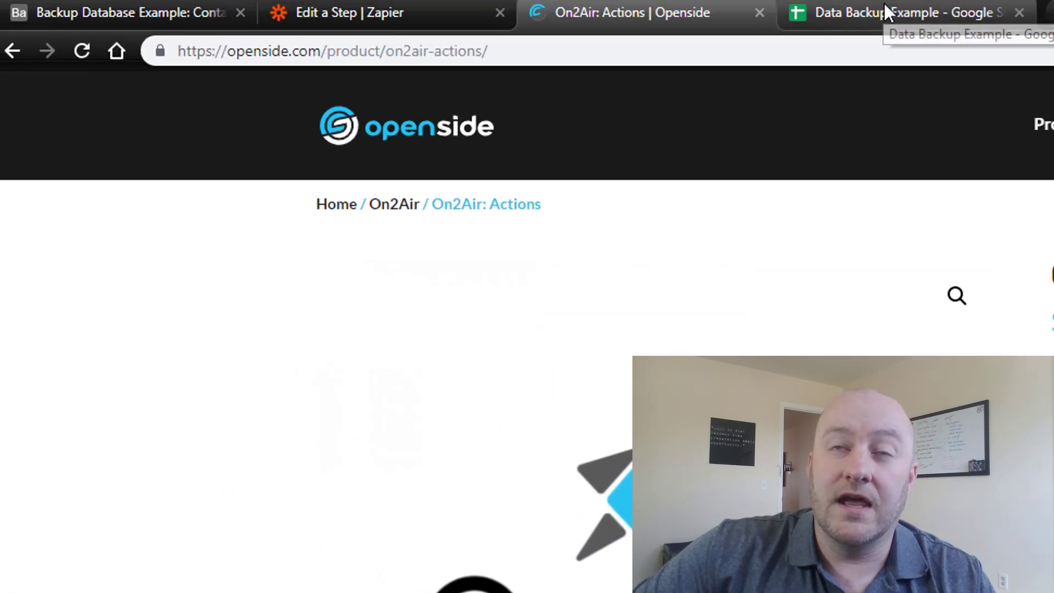
{"action": "left_click", "coordinate": [903, 9]}
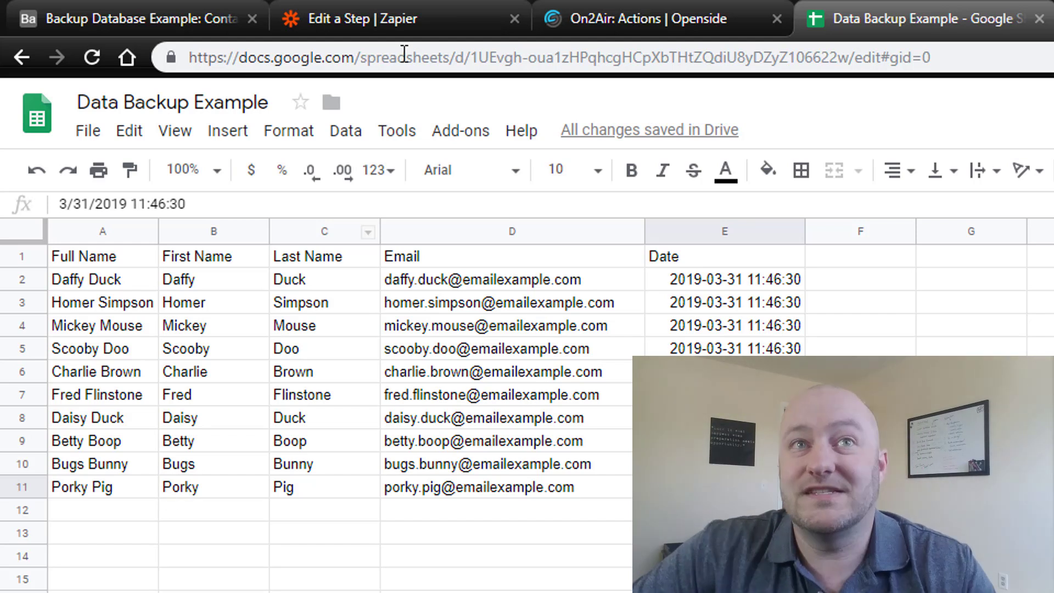
Switch to the Edit a Step Zapier tab showing the weekly backup zap.
{"action": "left_click", "coordinate": [394, 16]}
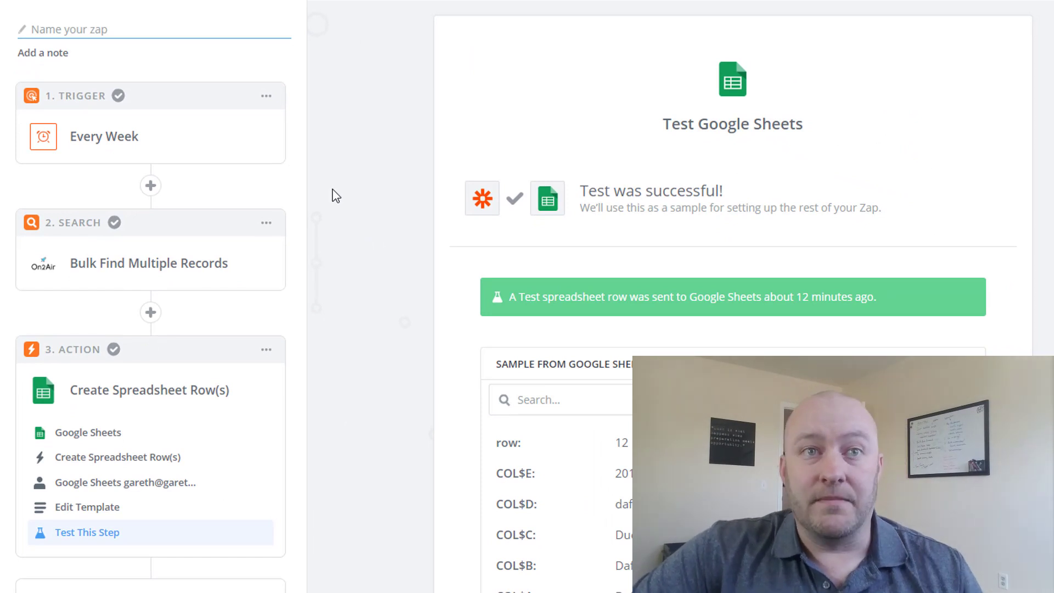
Review the Every Week trigger's schedule choices and its day and time settings.
{"action": "left_click", "coordinate": [97, 142]}
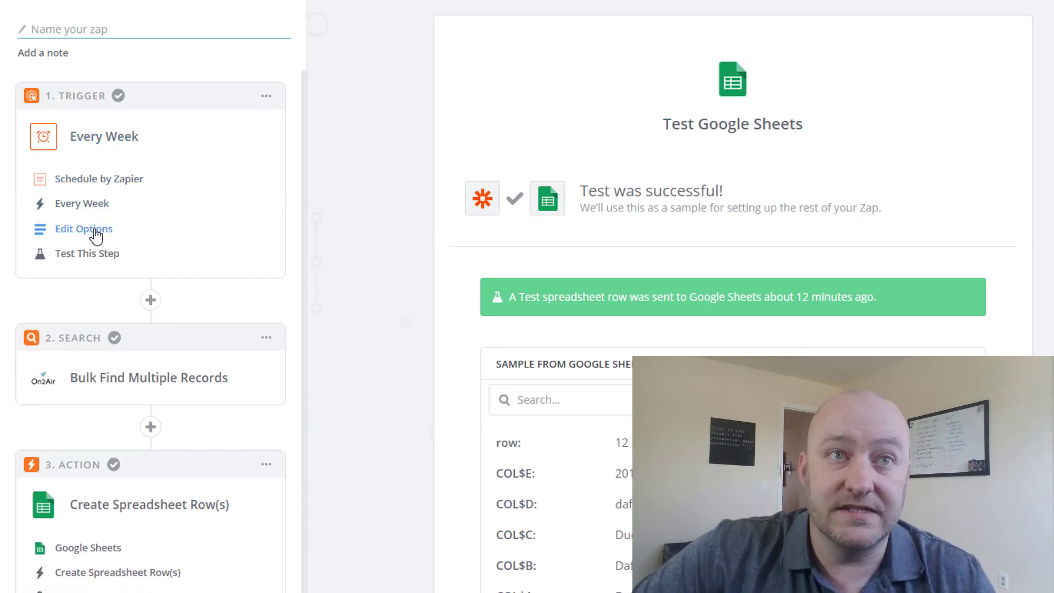
{"action": "left_click", "coordinate": [88, 204]}
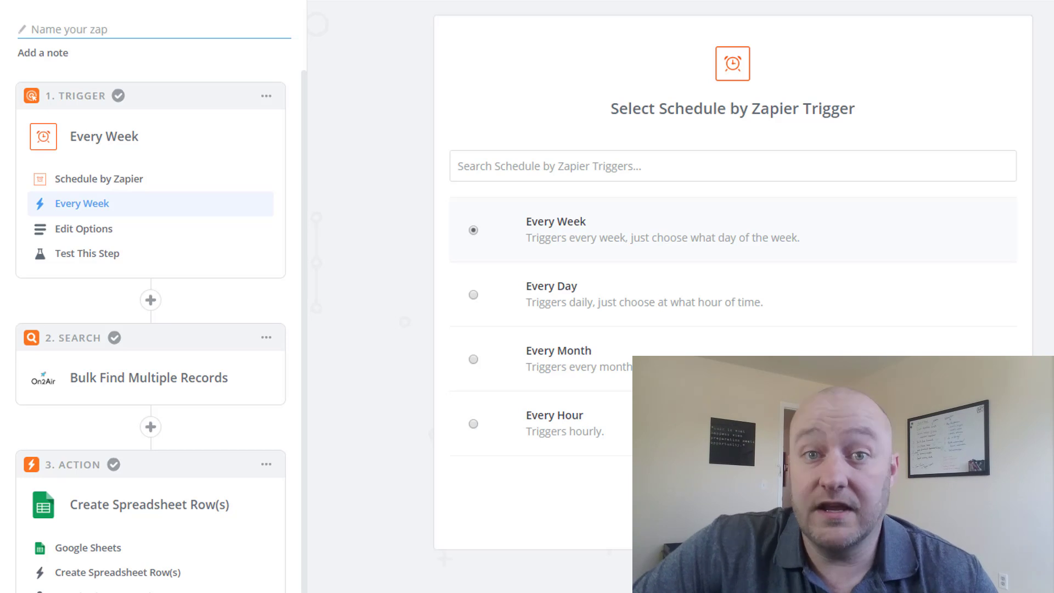
{"action": "left_click", "coordinate": [746, 229]}
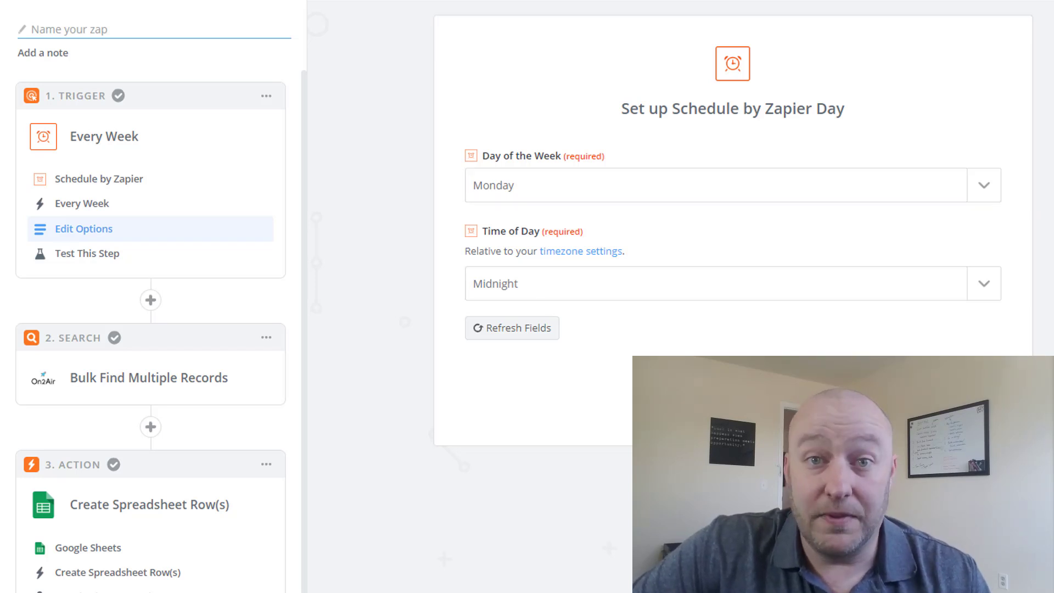
Test the weekly trigger, pull a fresh sample, and select and expand Day A.
{"action": "left_click", "coordinate": [732, 401]}
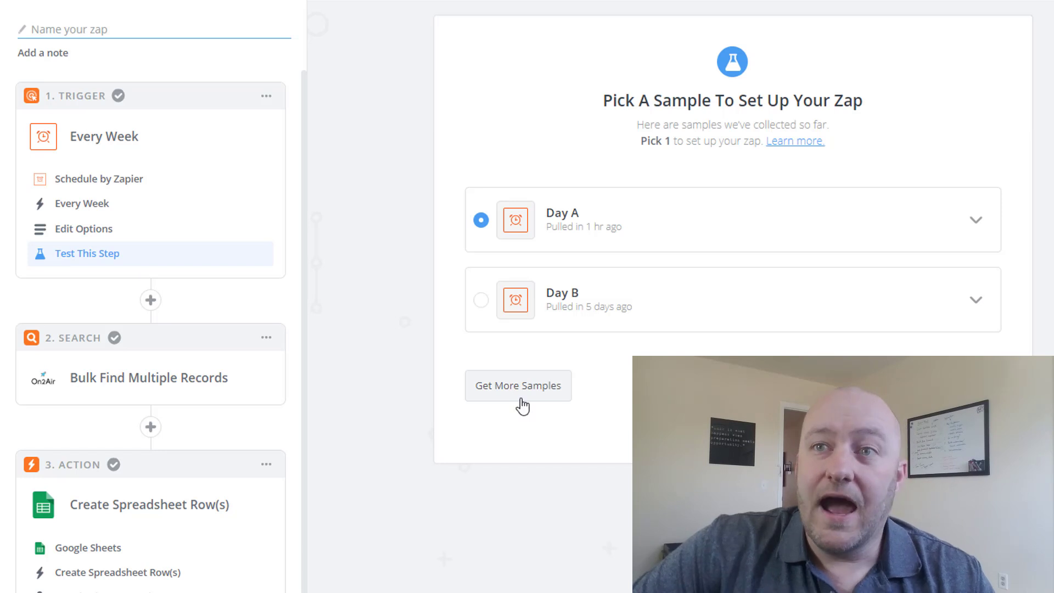
{"action": "left_click", "coordinate": [518, 399]}
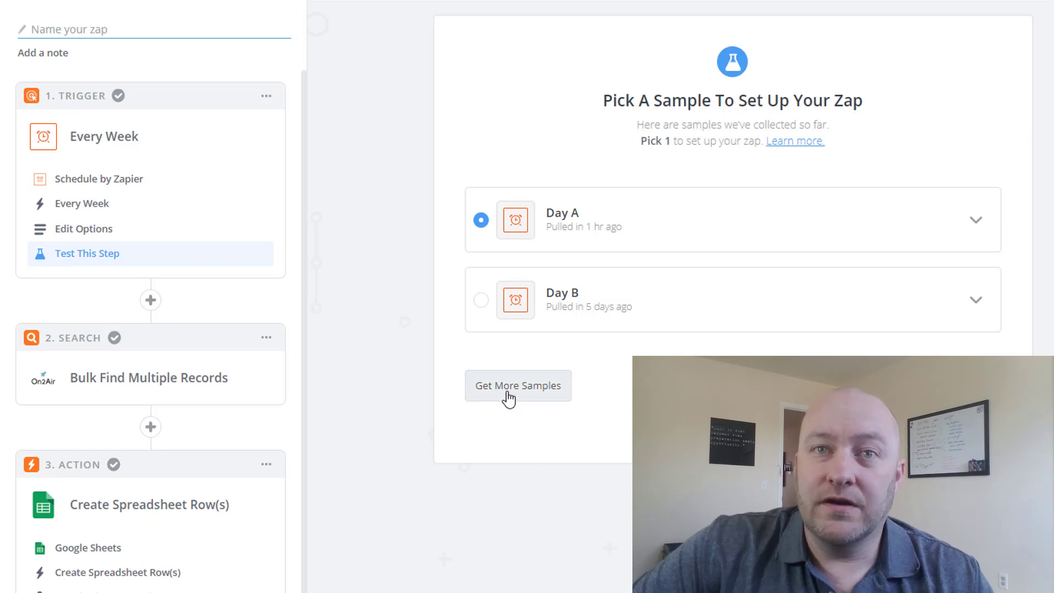
{"action": "left_click", "coordinate": [481, 221]}
{"action": "left_click", "coordinate": [974, 221]}
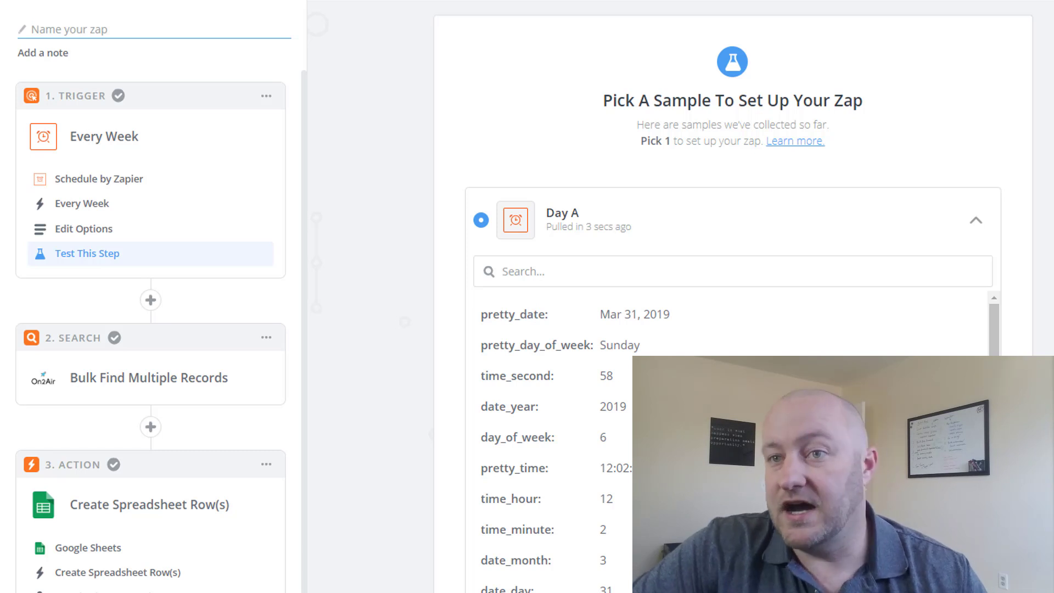
{"action": "scroll", "coordinate": [732, 384], "scroll_direction": "down", "scroll_amount": 5}
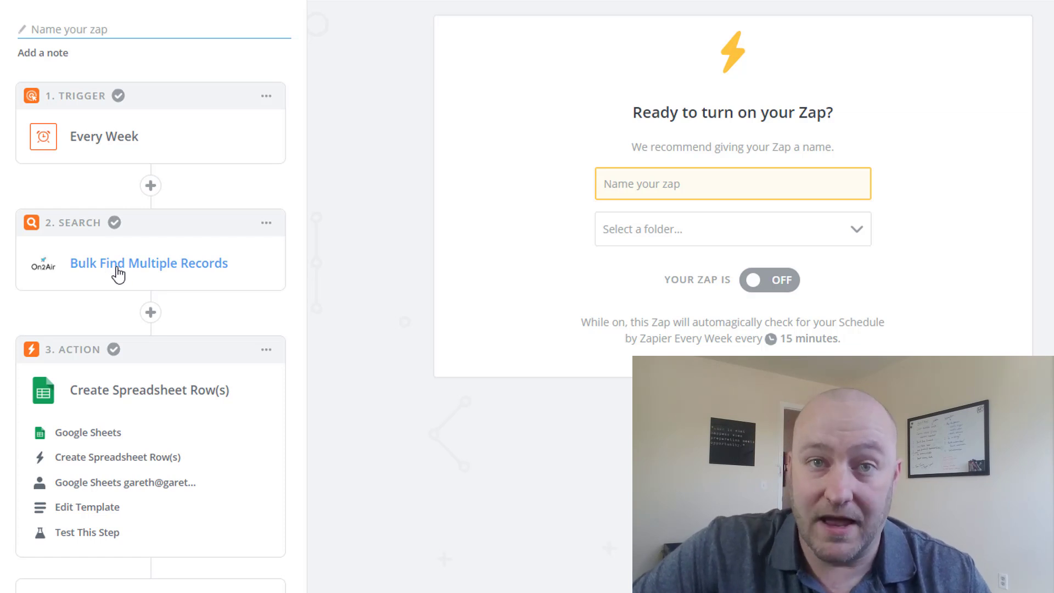
Expand the On2Air search step and open its Bulk Find Multiple Records action choice.
{"action": "left_click", "coordinate": [117, 269]}
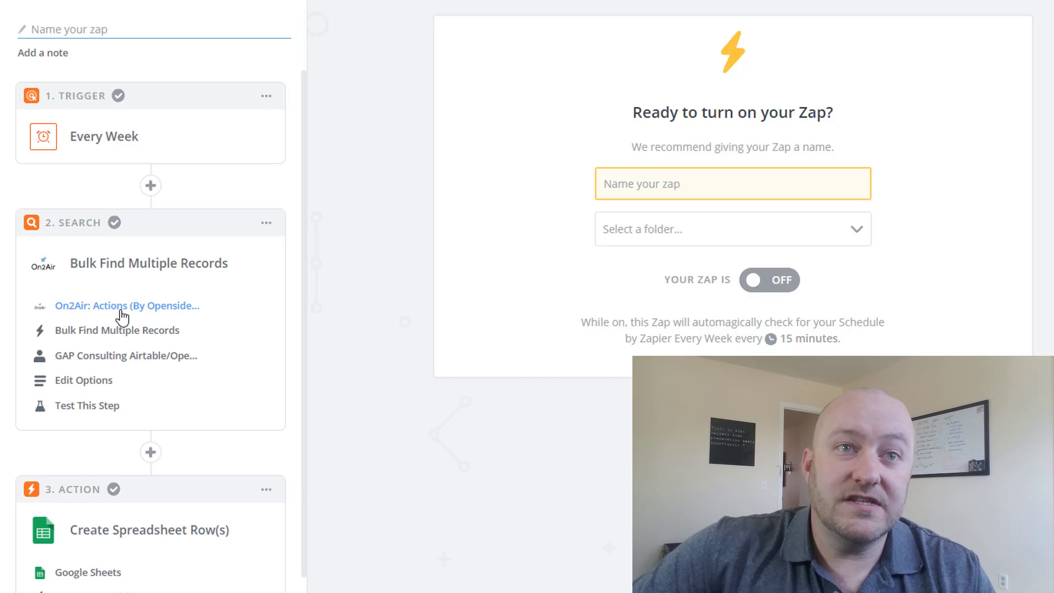
{"action": "left_click", "coordinate": [95, 332]}
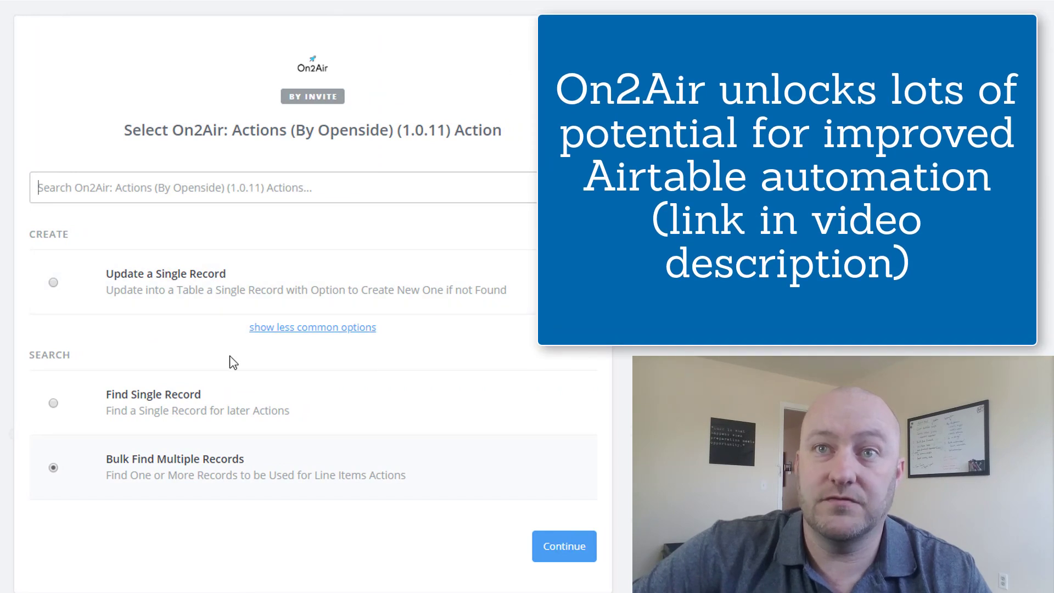
Show the less common On2Air actions, confirm Bulk Find Multiple Records is selected, and continue.
{"action": "left_click", "coordinate": [290, 328]}
{"action": "scroll", "coordinate": [263, 394], "scroll_direction": "down", "scroll_amount": 12}
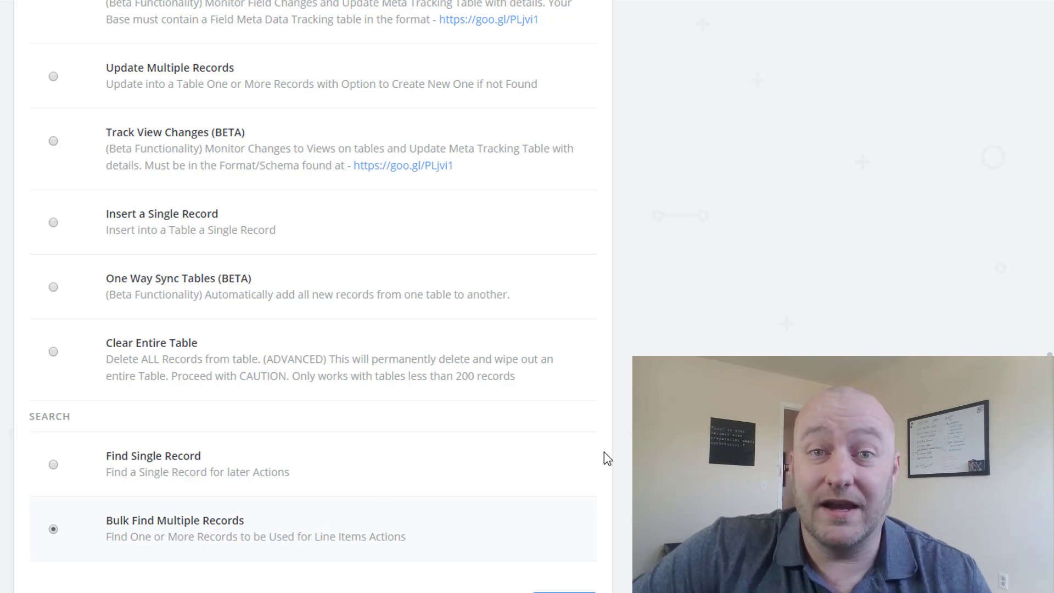
{"action": "scroll", "coordinate": [617, 459], "scroll_direction": "down", "scroll_amount": 1}
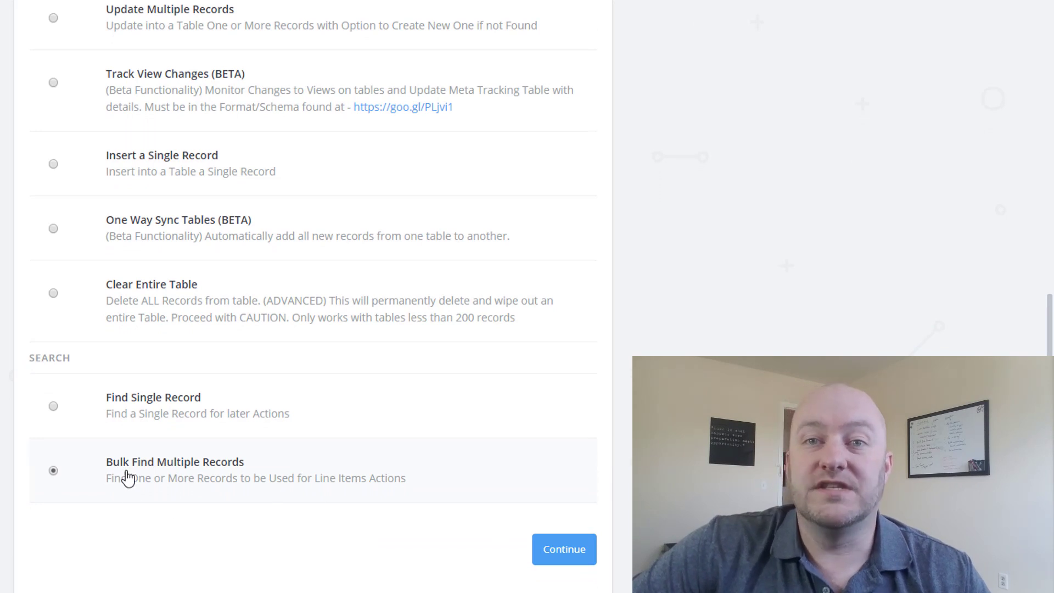
{"action": "left_click", "coordinate": [564, 548]}
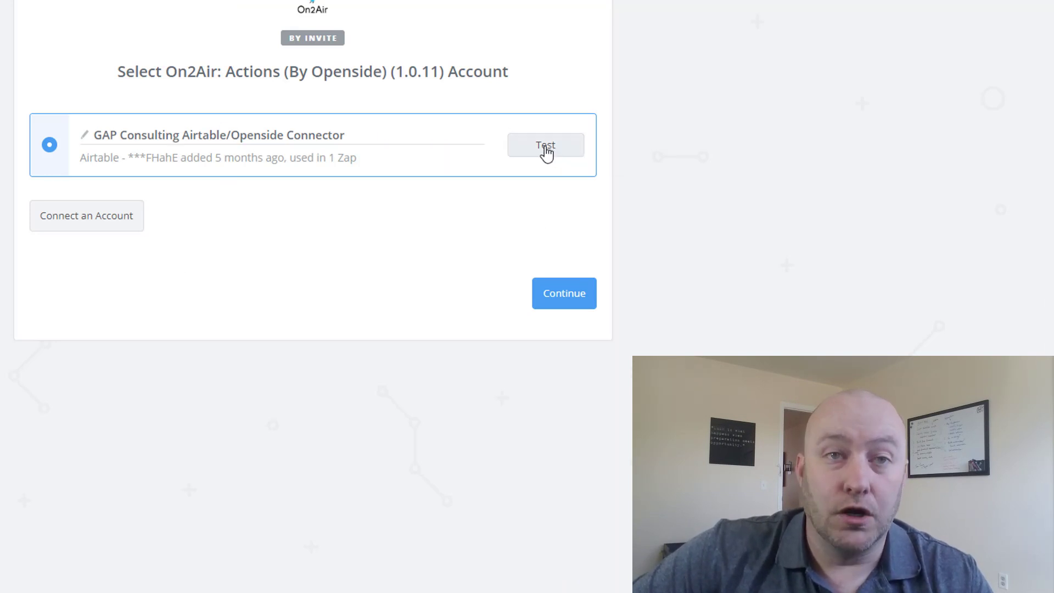
Confirm the Airtable account and review the Backup Database Example base, Contacts table and optional fields.
{"action": "left_click", "coordinate": [562, 300]}
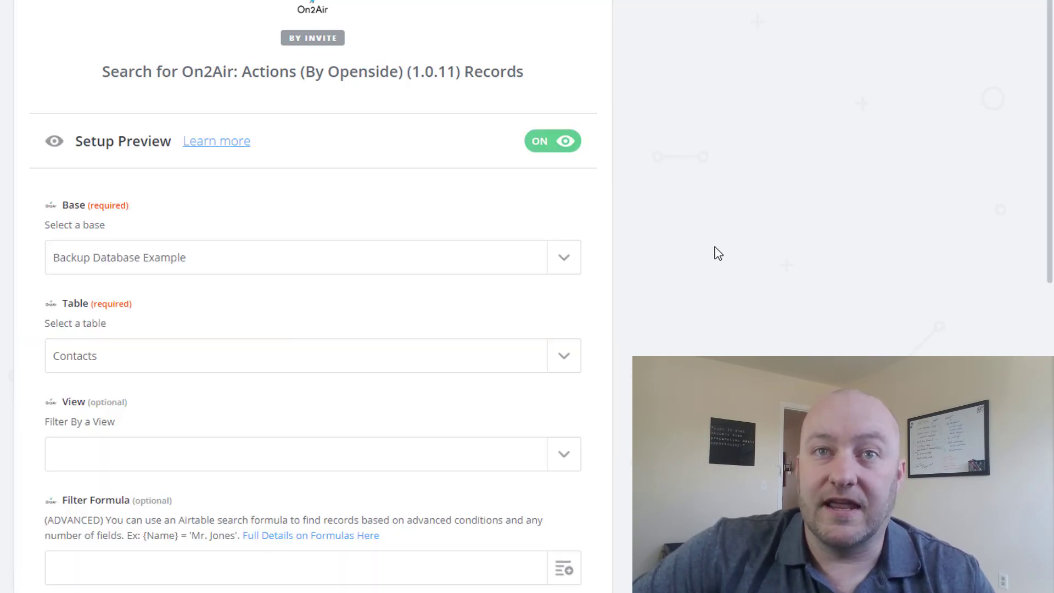
{"action": "scroll", "coordinate": [127, 205], "scroll_direction": "down", "scroll_amount": 2}
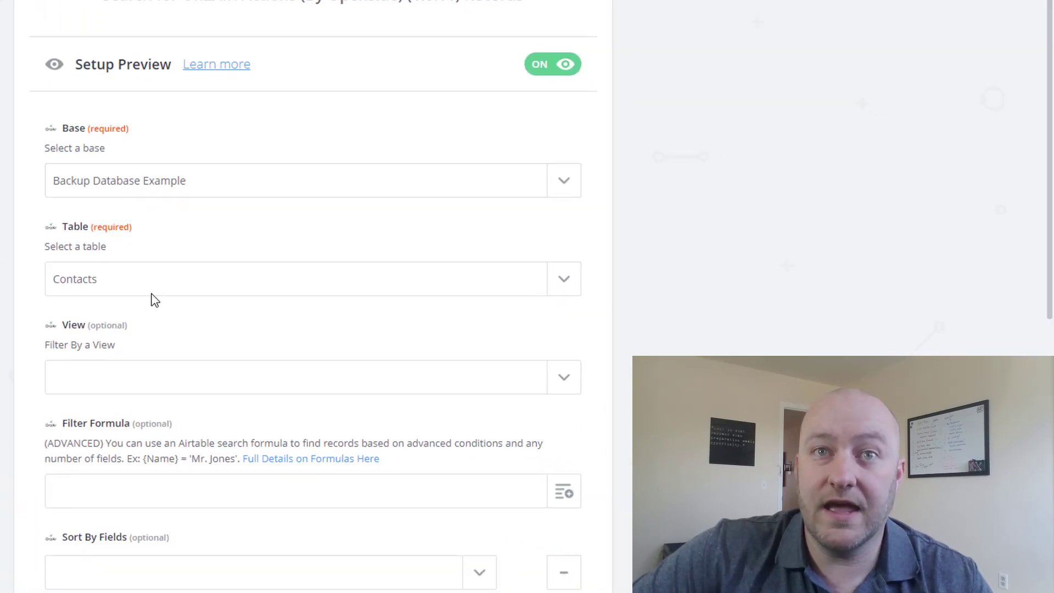
{"action": "scroll", "coordinate": [148, 282], "scroll_direction": "down", "scroll_amount": 4}
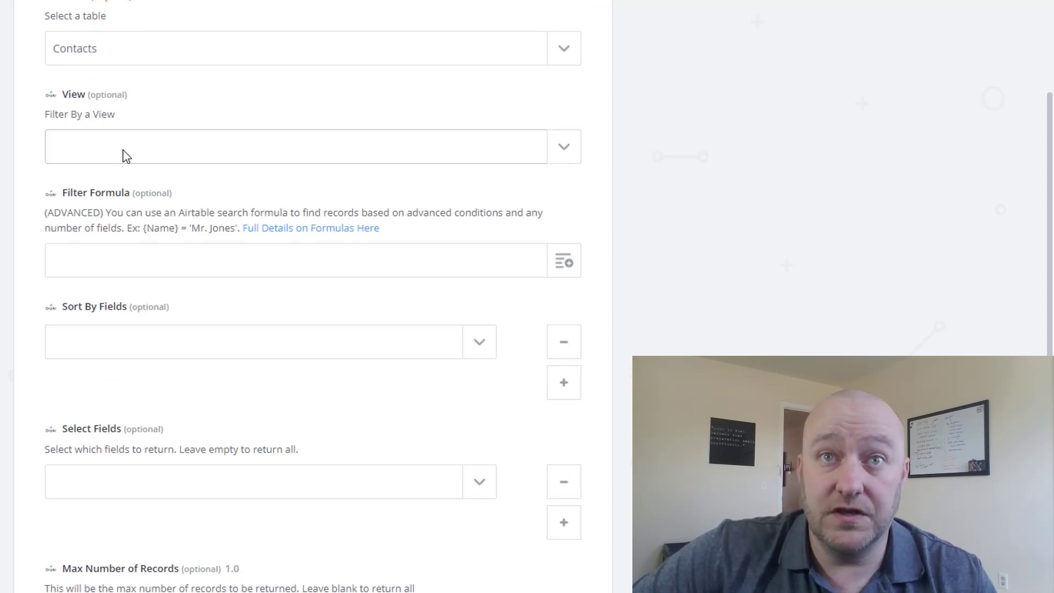
{"action": "scroll", "coordinate": [125, 156], "scroll_direction": "down", "scroll_amount": 8}
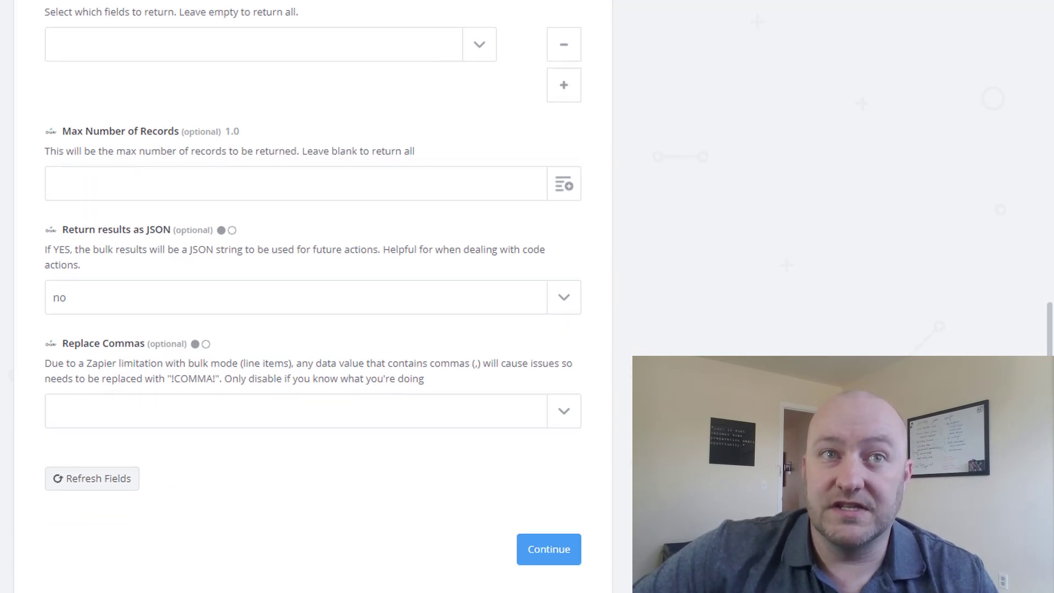
Save the search settings and re-test the step, fetching records with the shown settings.
{"action": "left_click", "coordinate": [564, 557]}
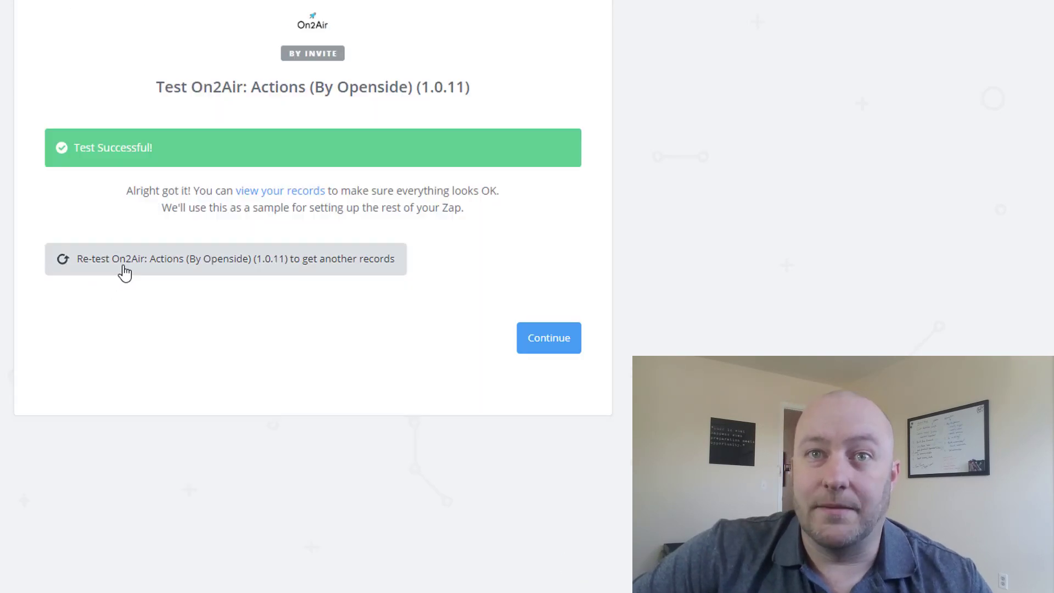
{"action": "left_click", "coordinate": [125, 272]}
{"action": "scroll", "coordinate": [447, 348], "scroll_direction": "down", "scroll_amount": 2}
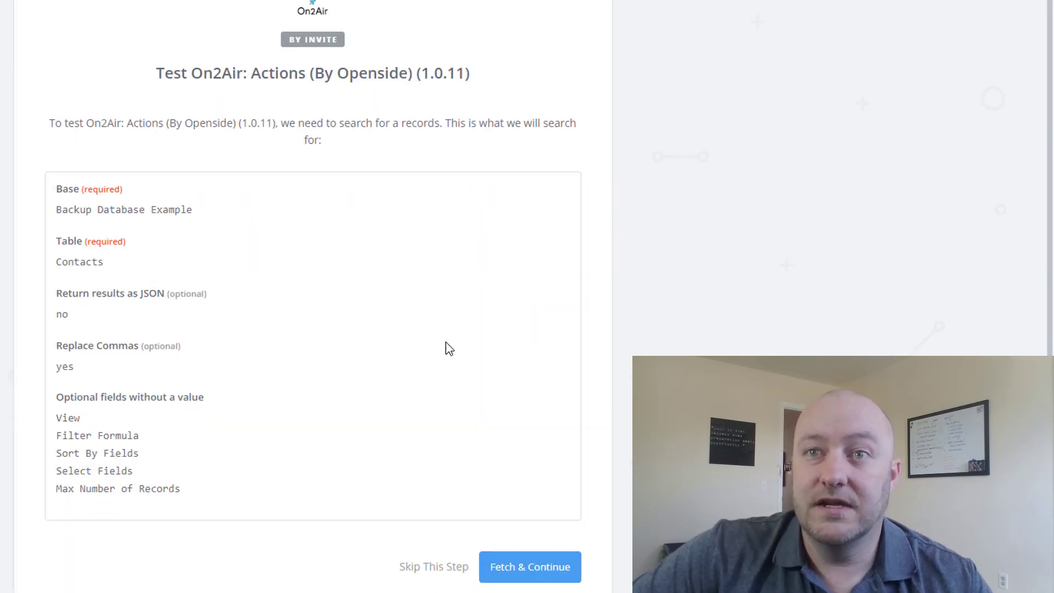
{"action": "left_click", "coordinate": [574, 518]}
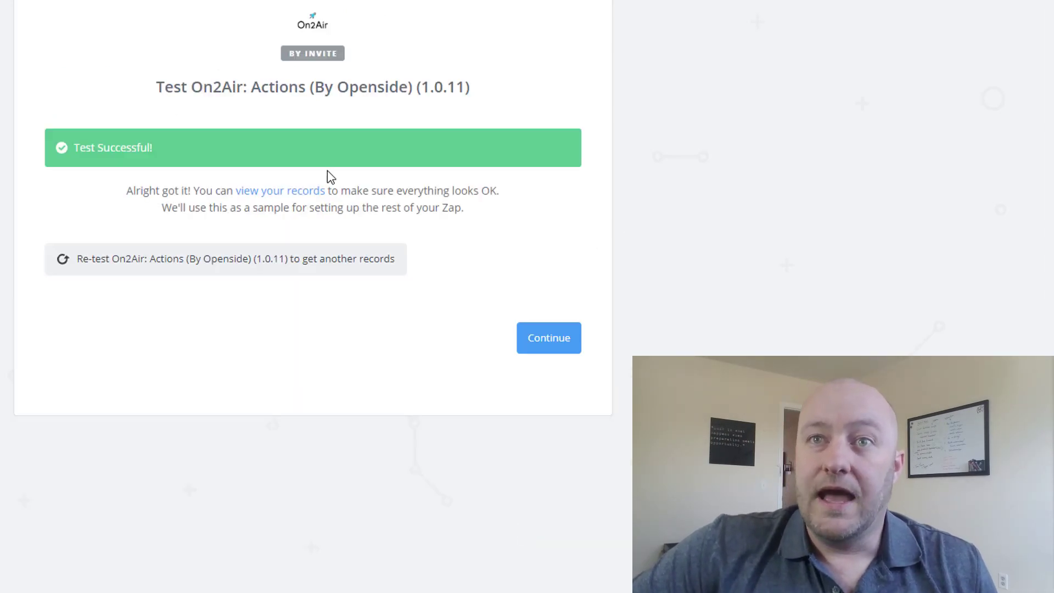
Open the returned records and look through all ten Contacts results and their fields.
{"action": "left_click", "coordinate": [294, 193]}
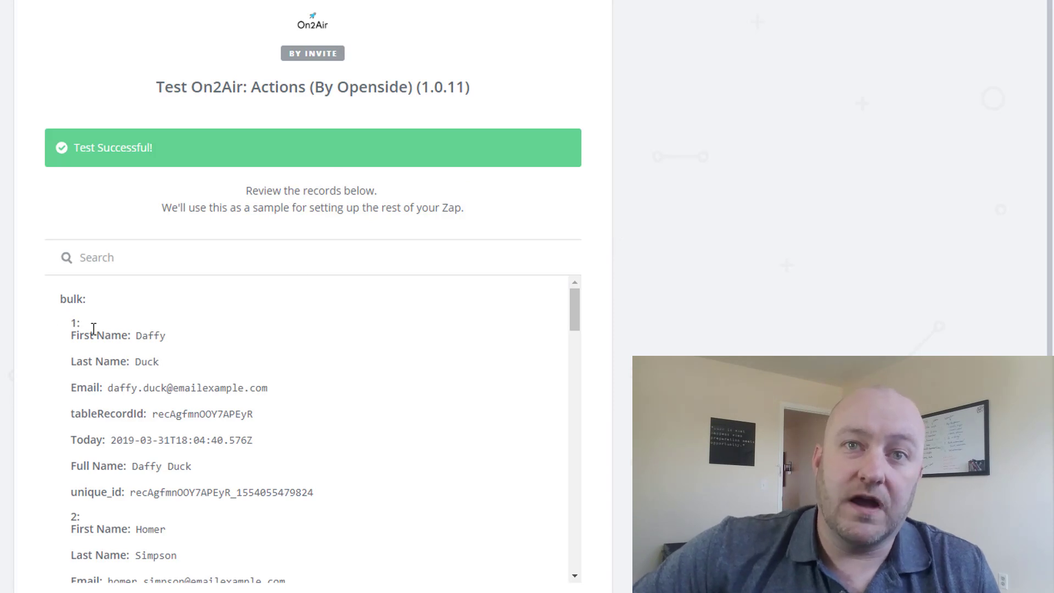
{"action": "left_click_drag", "start_coordinate": [71, 322], "coordinate": [198, 479]}
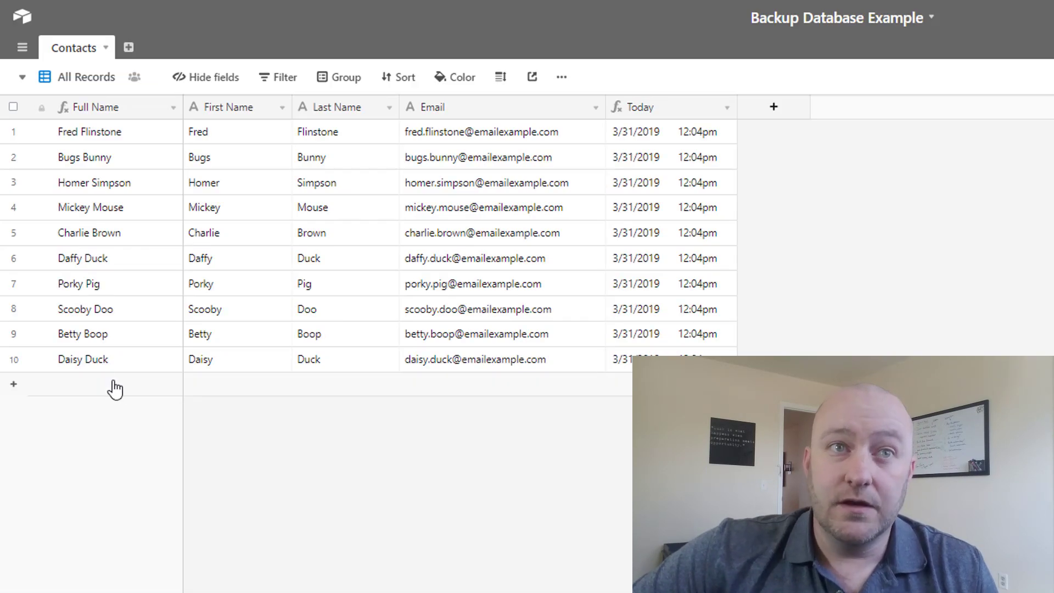
{"action": "left_click_drag", "start_coordinate": [88, 132], "coordinate": [88, 360]}
{"action": "left_click", "coordinate": [457, 517]}
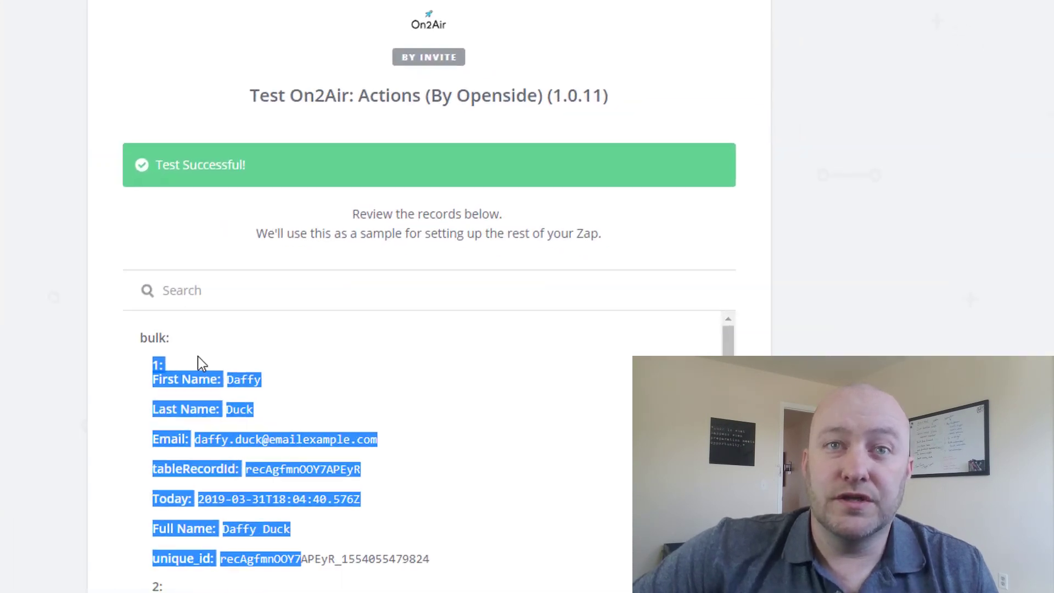
{"action": "scroll", "coordinate": [40, 384], "scroll_direction": "down", "scroll_amount": 3}
{"action": "scroll", "coordinate": [44, 392], "scroll_direction": "down", "scroll_amount": 15}
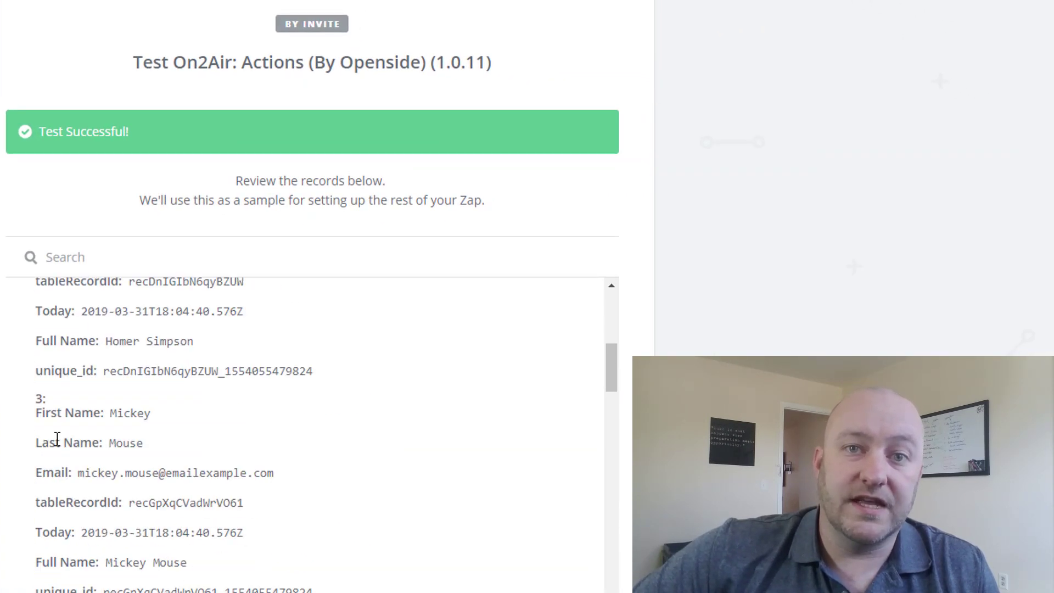
{"action": "scroll", "coordinate": [61, 456], "scroll_direction": "down", "scroll_amount": 15}
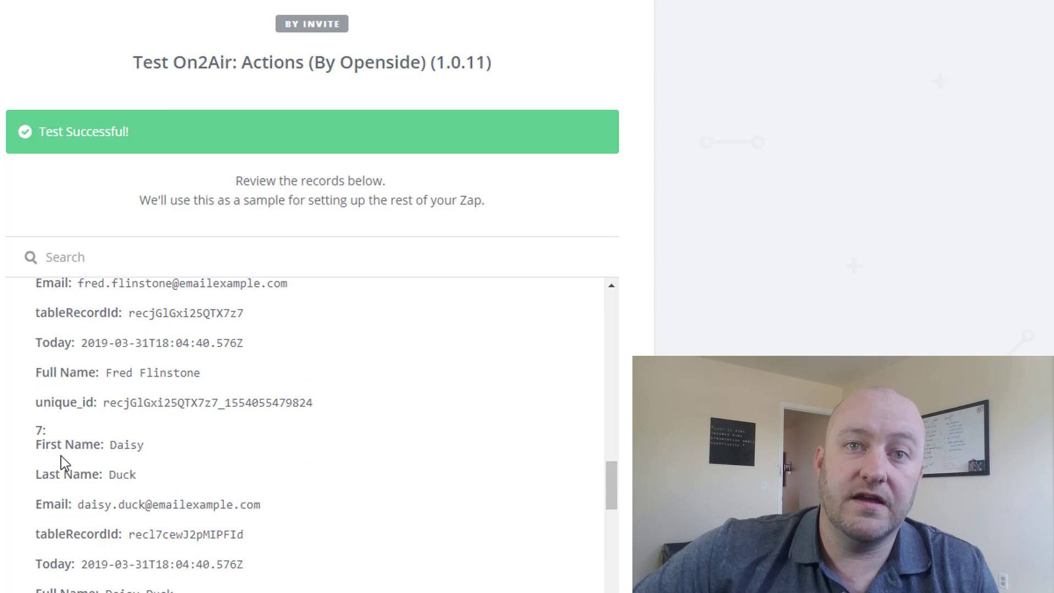
{"action": "scroll", "coordinate": [61, 455], "scroll_direction": "down", "scroll_amount": 3}
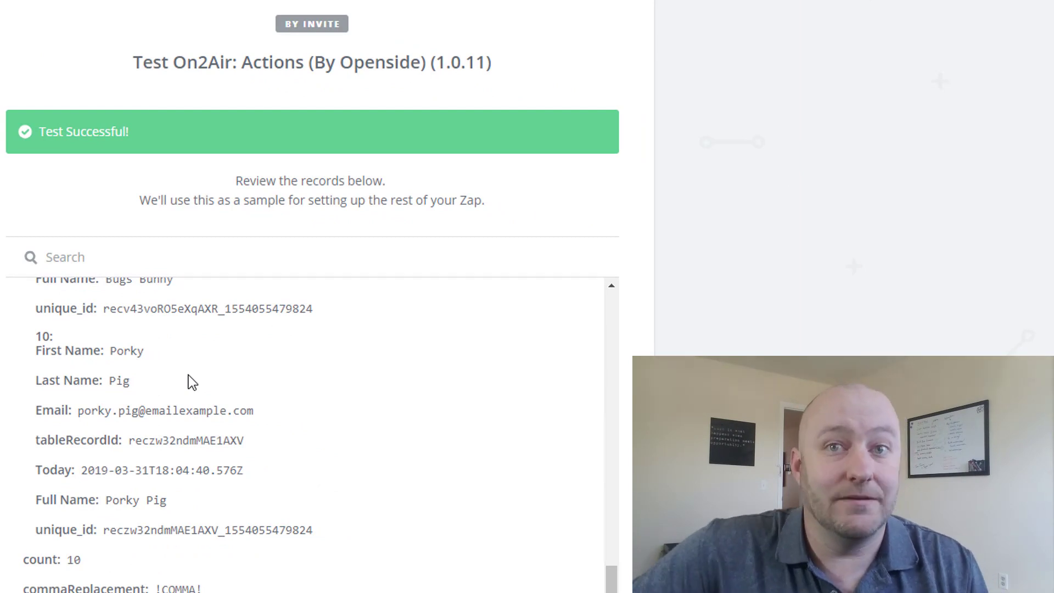
{"action": "scroll", "coordinate": [311, 329], "scroll_direction": "down", "scroll_amount": 3}
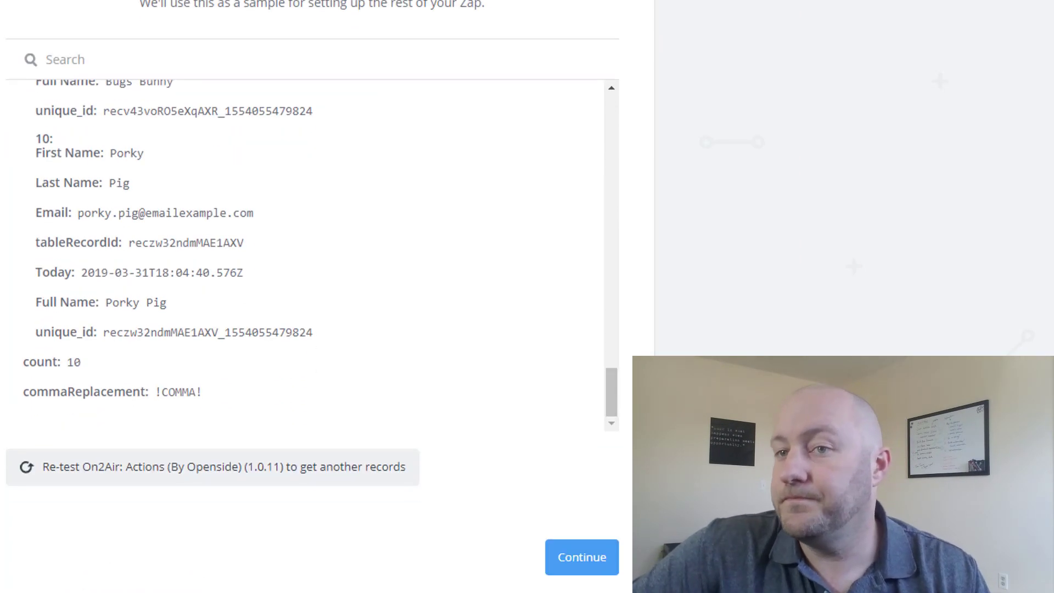
Finish the search step and check the Google Sheets account used by Create Spreadsheet Row(s).
{"action": "left_click", "coordinate": [596, 562]}
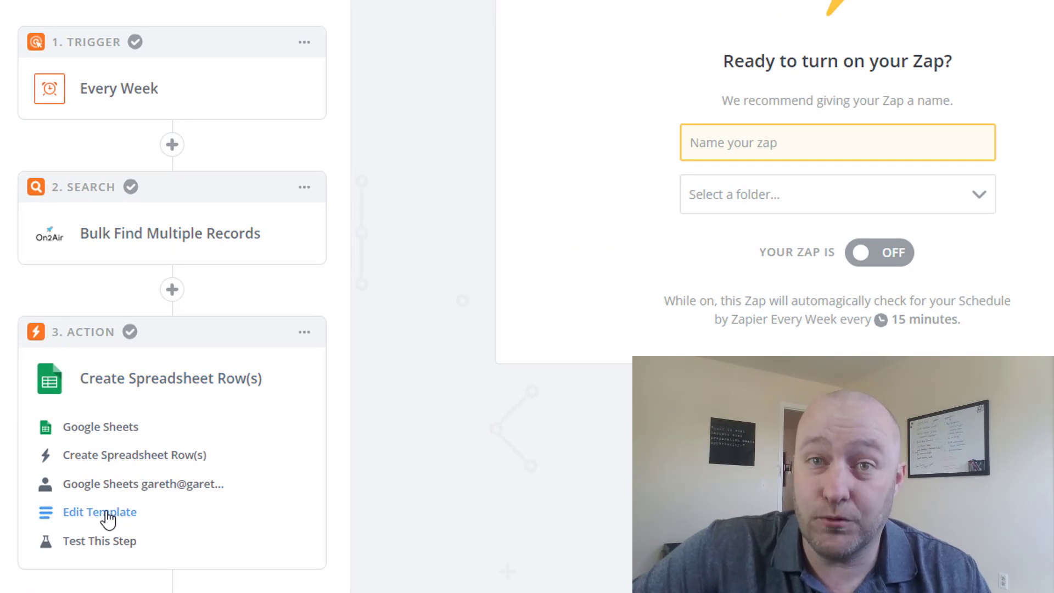
{"action": "left_click", "coordinate": [123, 464]}
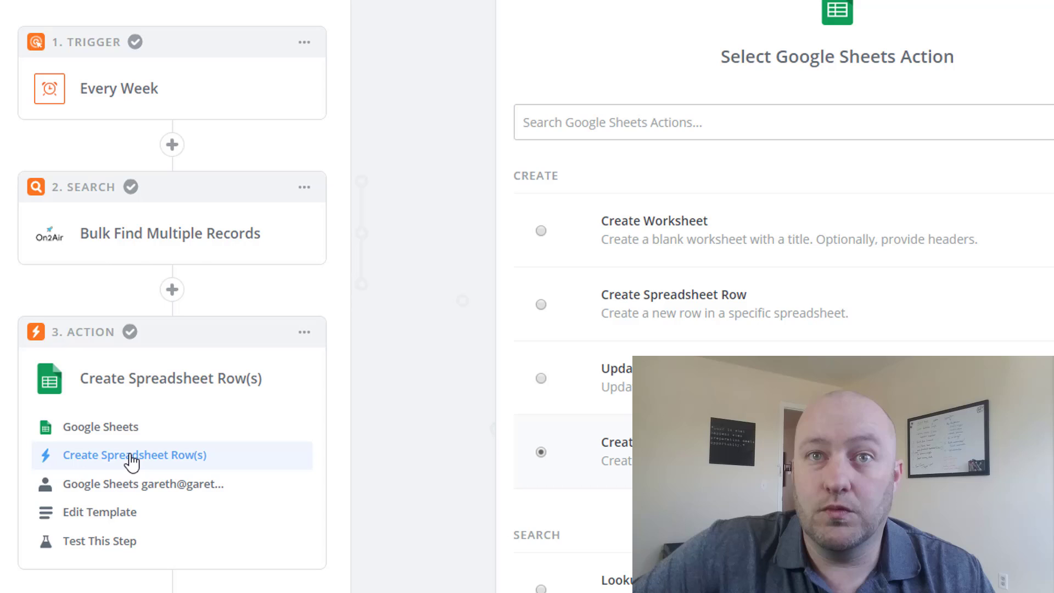
{"action": "scroll", "coordinate": [784, 297], "scroll_direction": "down", "scroll_amount": 2}
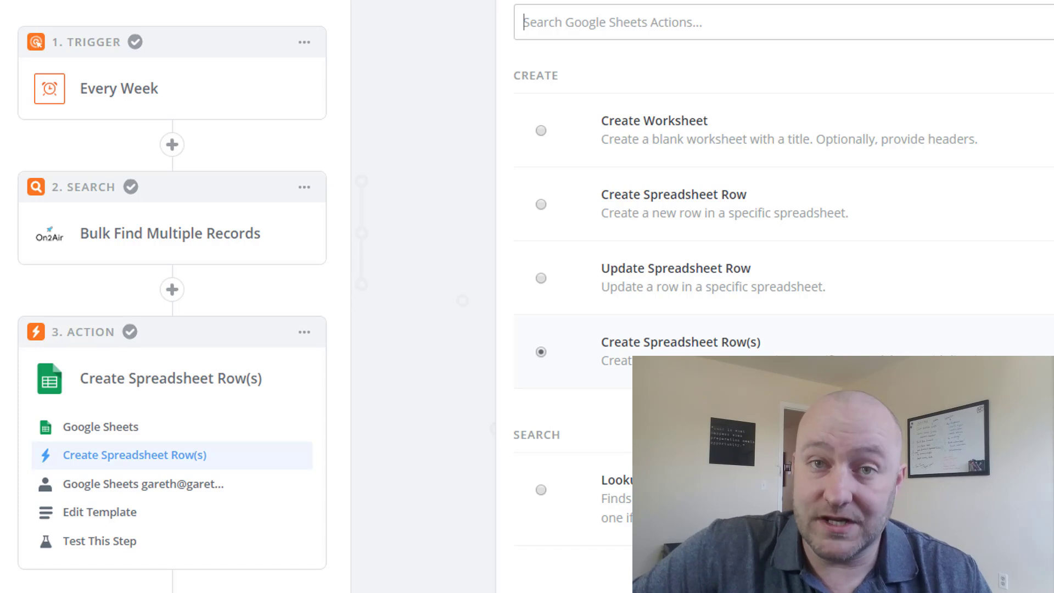
{"action": "left_click", "coordinate": [153, 484]}
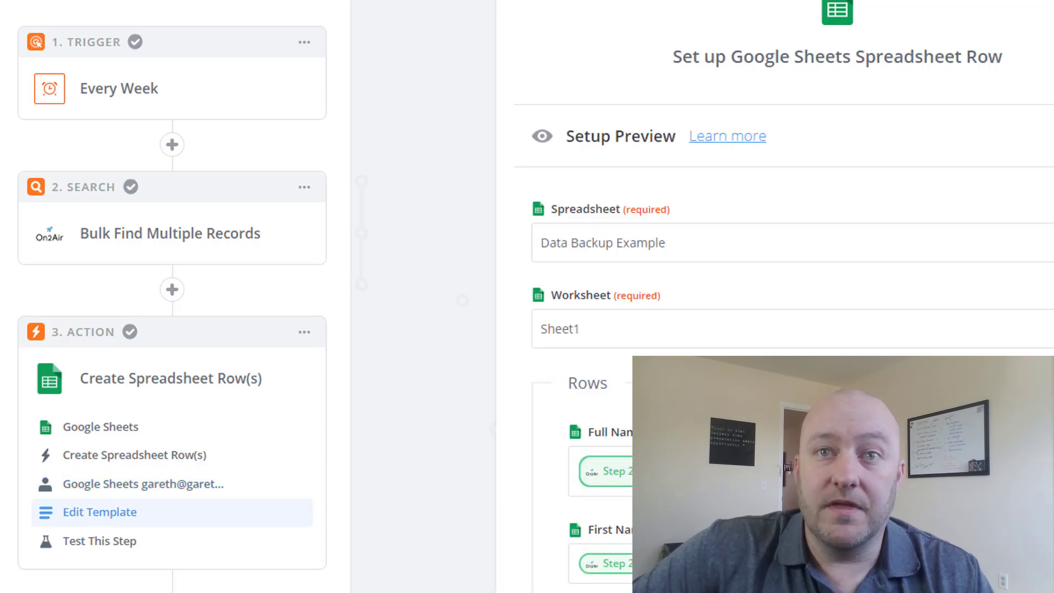
Review the Full Name, First Name, Last Name, Email and Date row mappings, then view the Data Backup Example sheet.
{"action": "scroll", "coordinate": [791, 179], "scroll_direction": "down", "scroll_amount": 4}
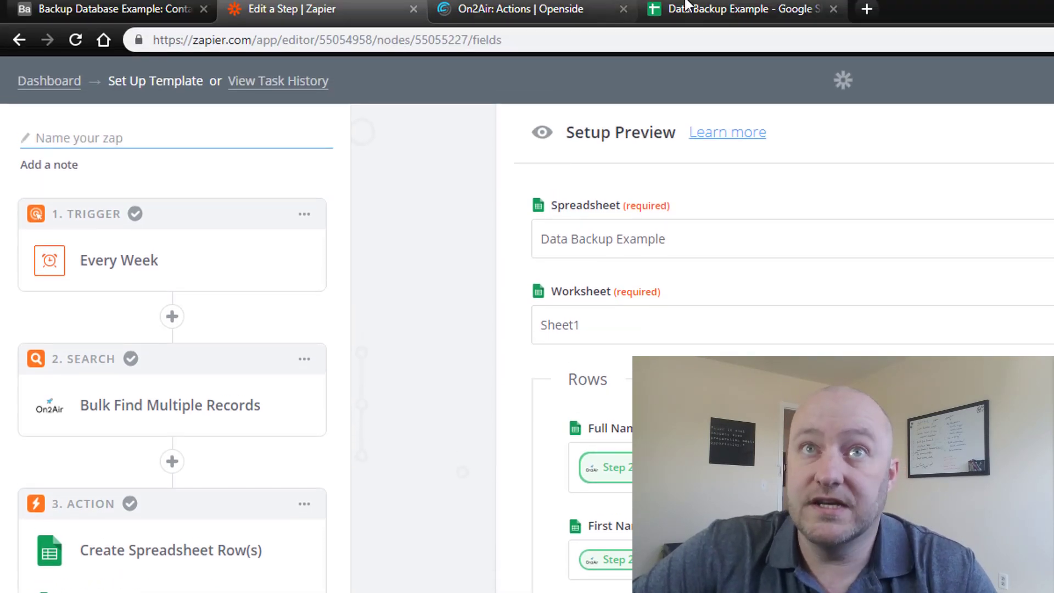
{"action": "left_click", "coordinate": [700, 9]}
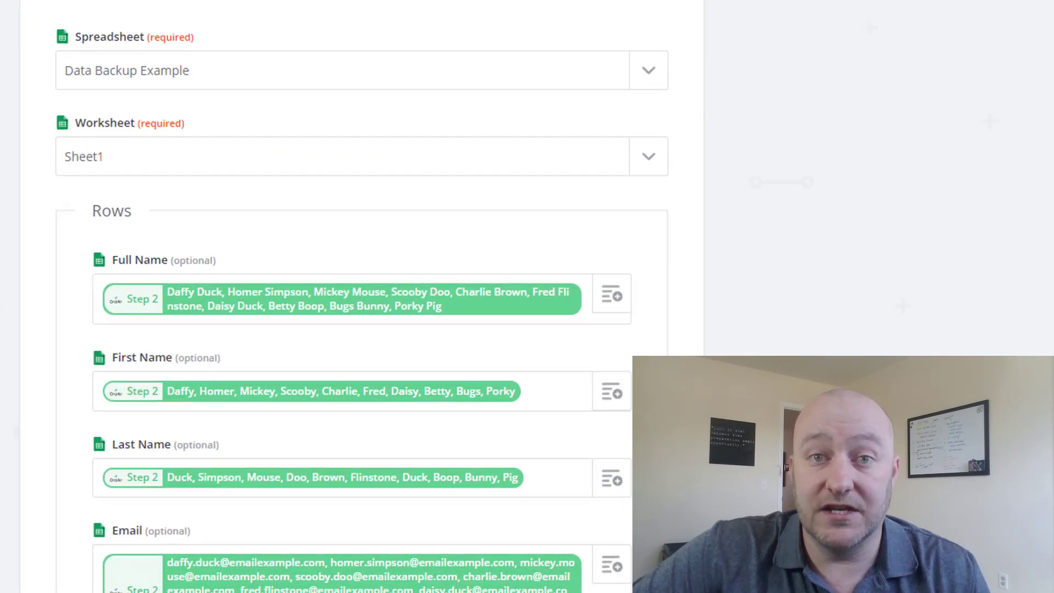
{"action": "scroll", "coordinate": [831, 252], "scroll_direction": "down", "scroll_amount": 3}
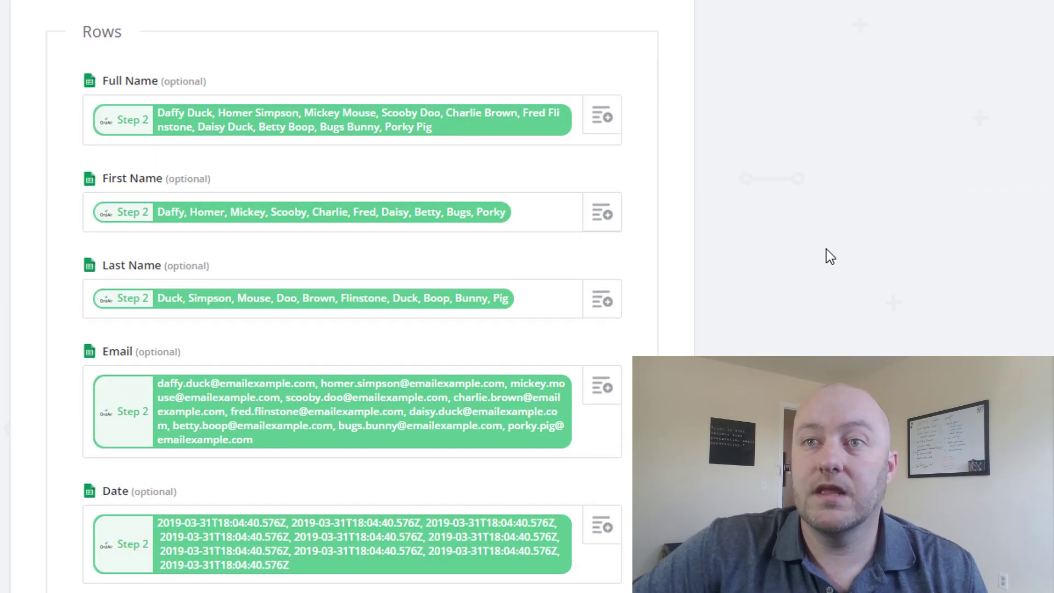
{"action": "scroll", "coordinate": [288, 247], "scroll_direction": "up", "scroll_amount": 2}
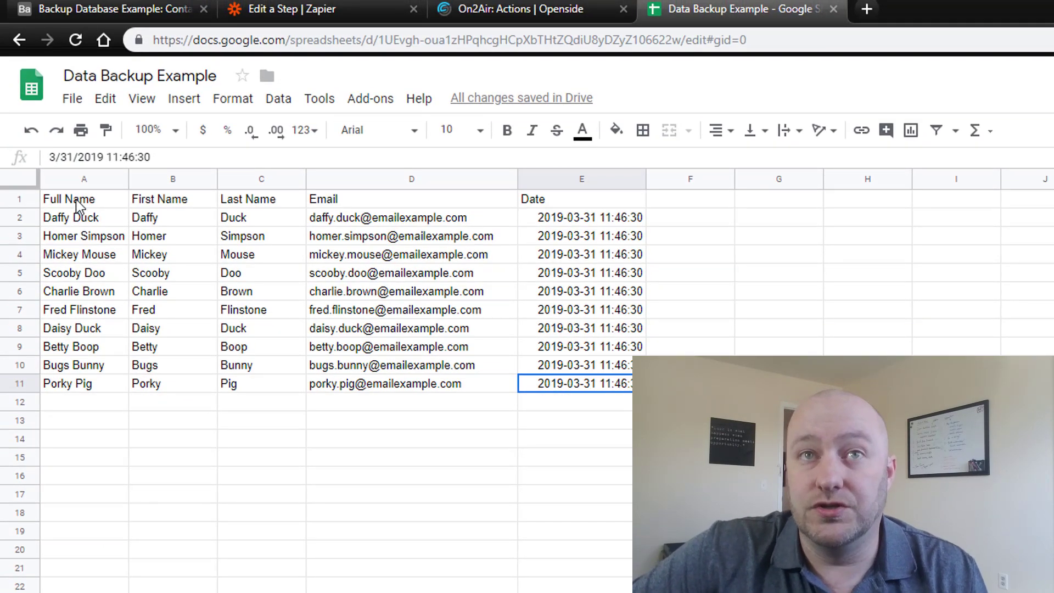
{"action": "left_click_drag", "start_coordinate": [77, 201], "coordinate": [566, 202]}
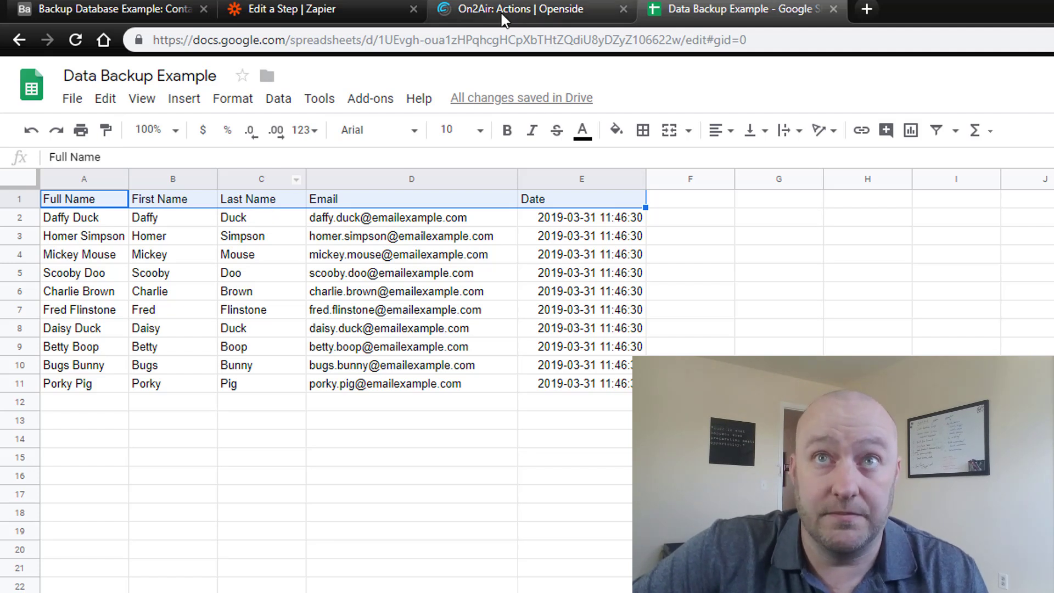
Back in the zap editor, confirm Full Name and the other row columns map to step 2's Bulk Find Multiple Records fields.
{"action": "left_click", "coordinate": [263, 10]}
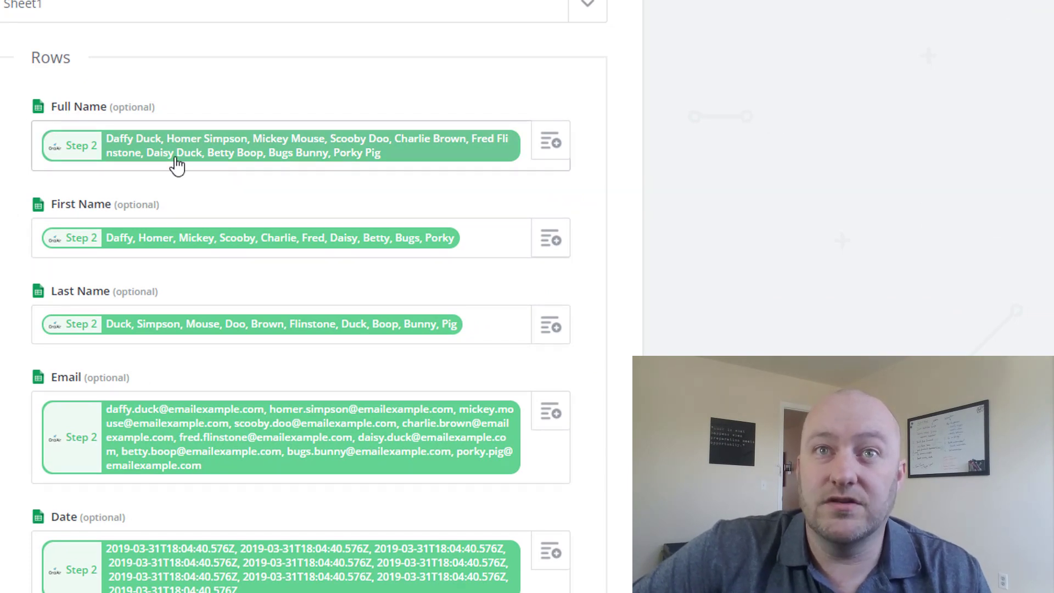
{"action": "left_click", "coordinate": [546, 144]}
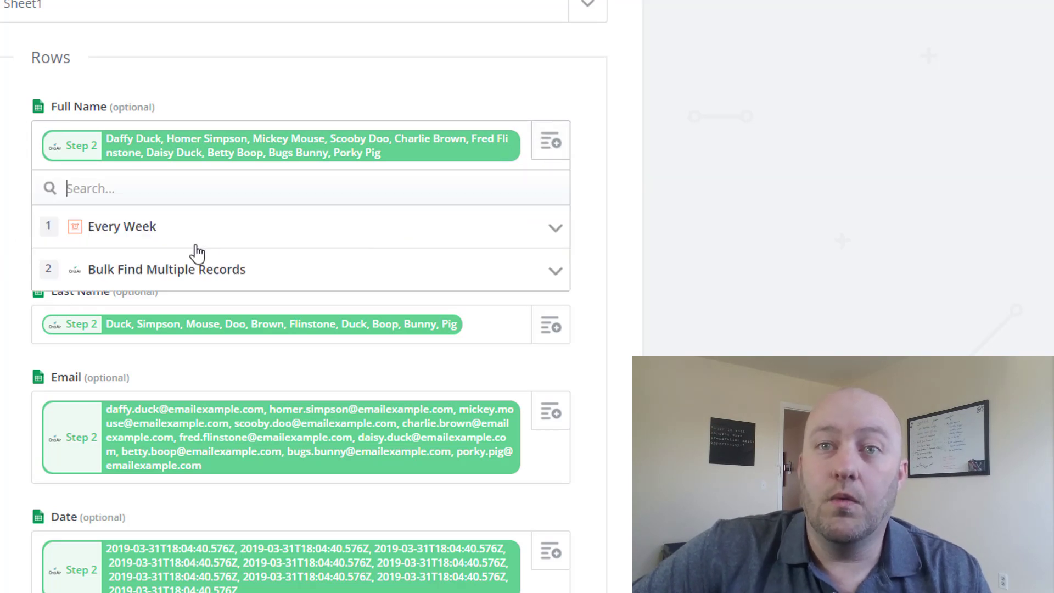
{"action": "left_click", "coordinate": [129, 272]}
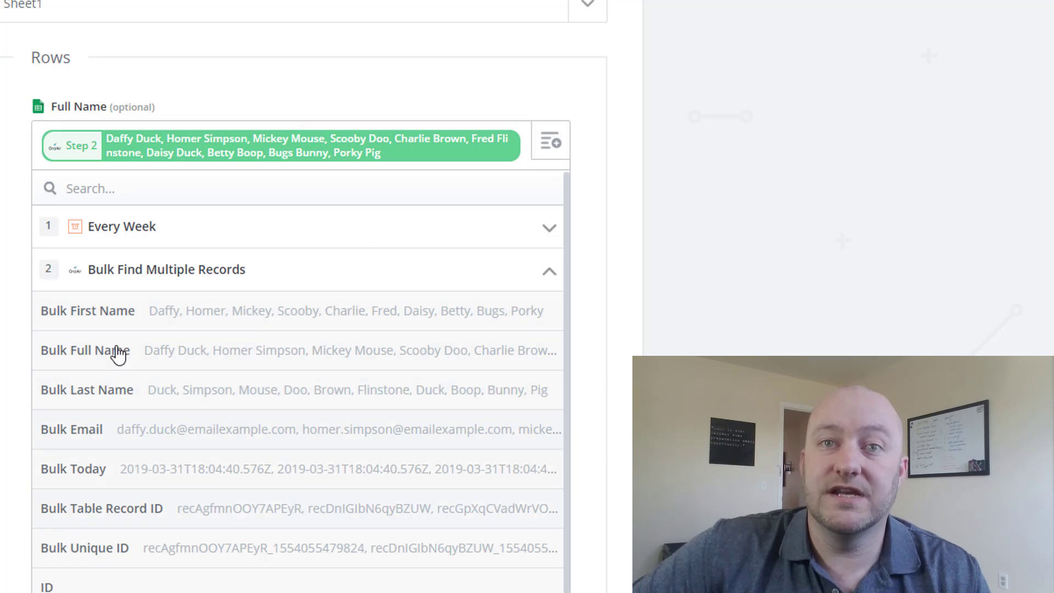
{"action": "left_click", "coordinate": [804, 181]}
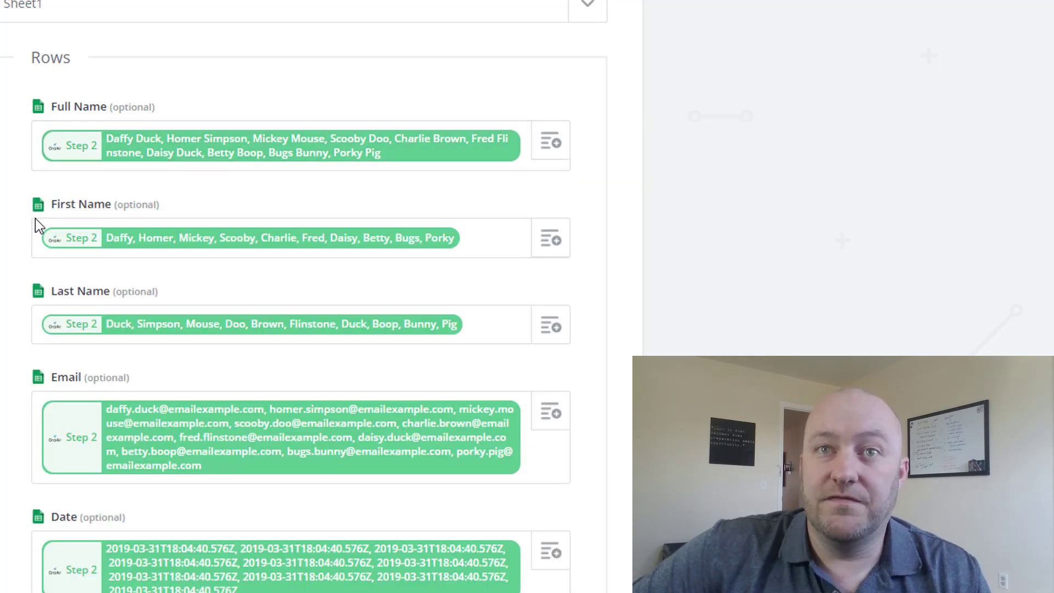
{"action": "scroll", "coordinate": [341, 318], "scroll_direction": "down", "scroll_amount": 3}
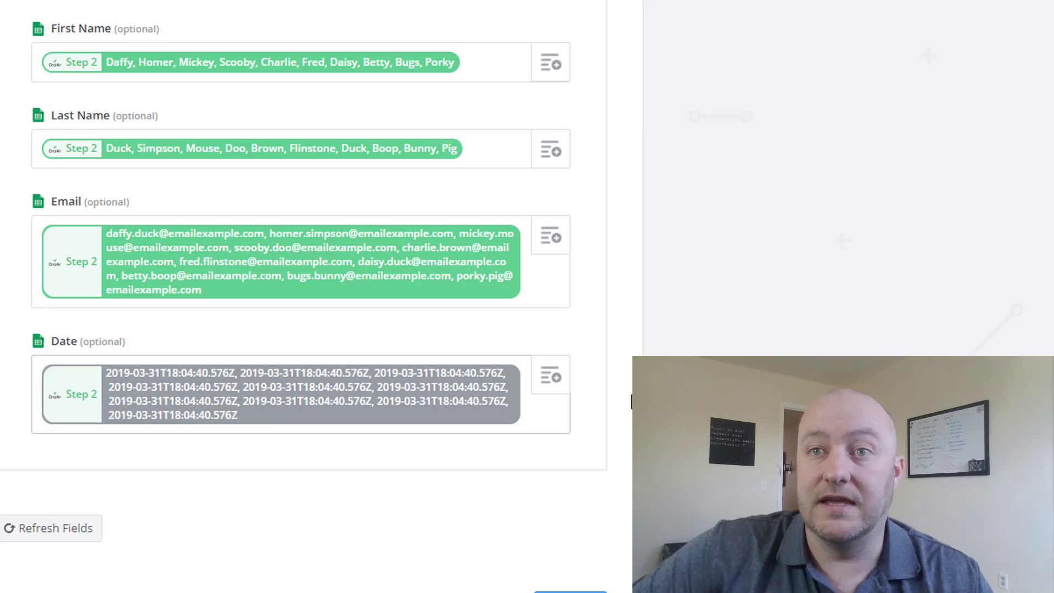
{"action": "scroll", "coordinate": [302, 297], "scroll_direction": "down", "scroll_amount": 1}
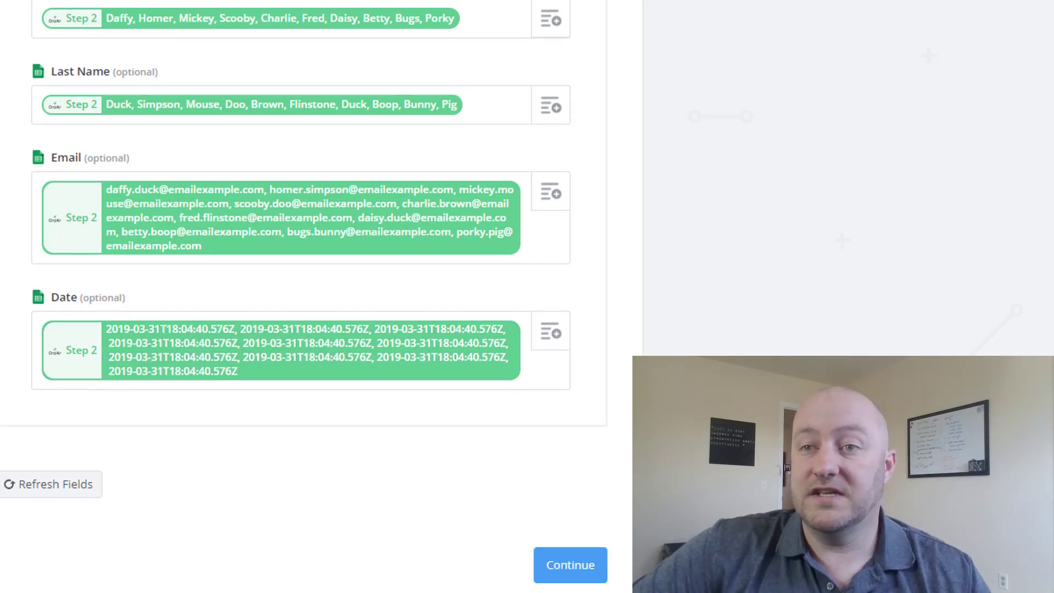
Re-test the Google Sheets step, appending ten more contact rows for twenty total in Data Backup Example.
{"action": "left_click", "coordinate": [580, 568]}
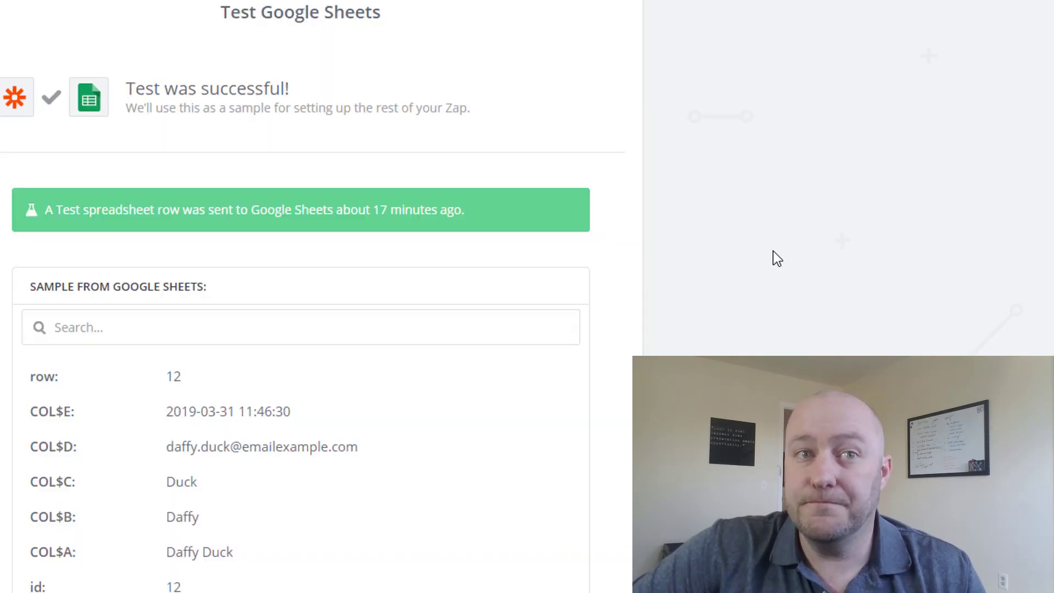
{"action": "scroll", "coordinate": [694, 327], "scroll_direction": "down", "scroll_amount": 3}
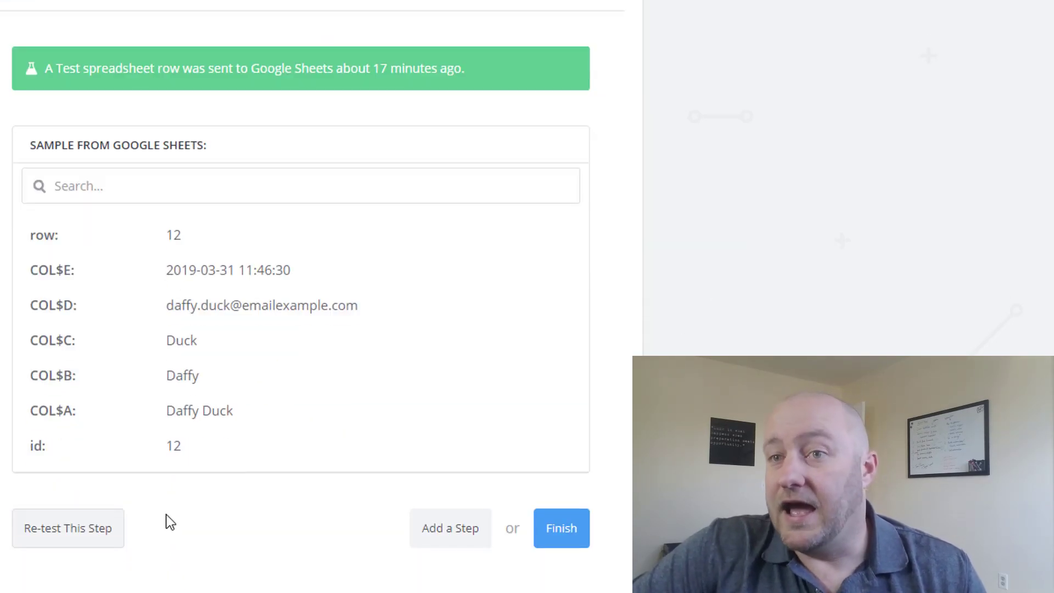
{"action": "left_click", "coordinate": [67, 531]}
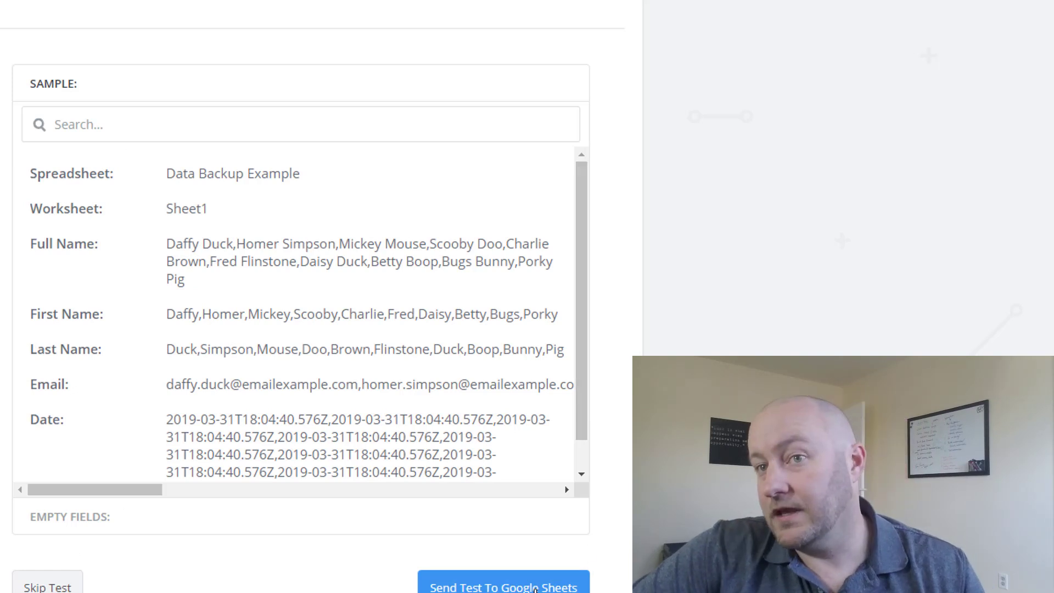
{"action": "left_click", "coordinate": [535, 589]}
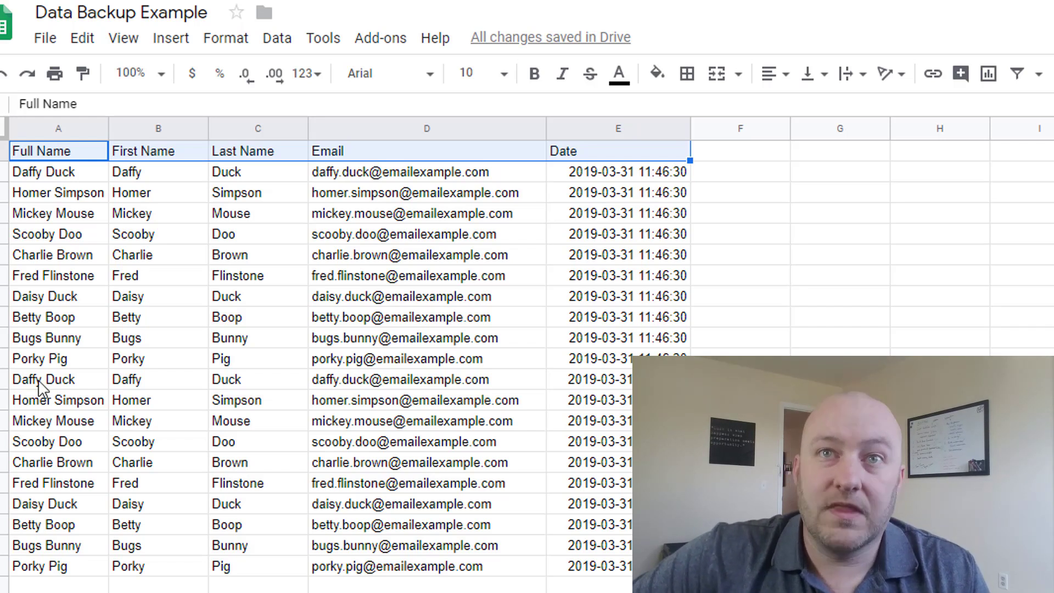
{"action": "left_click_drag", "start_coordinate": [642, 175], "coordinate": [655, 358]}
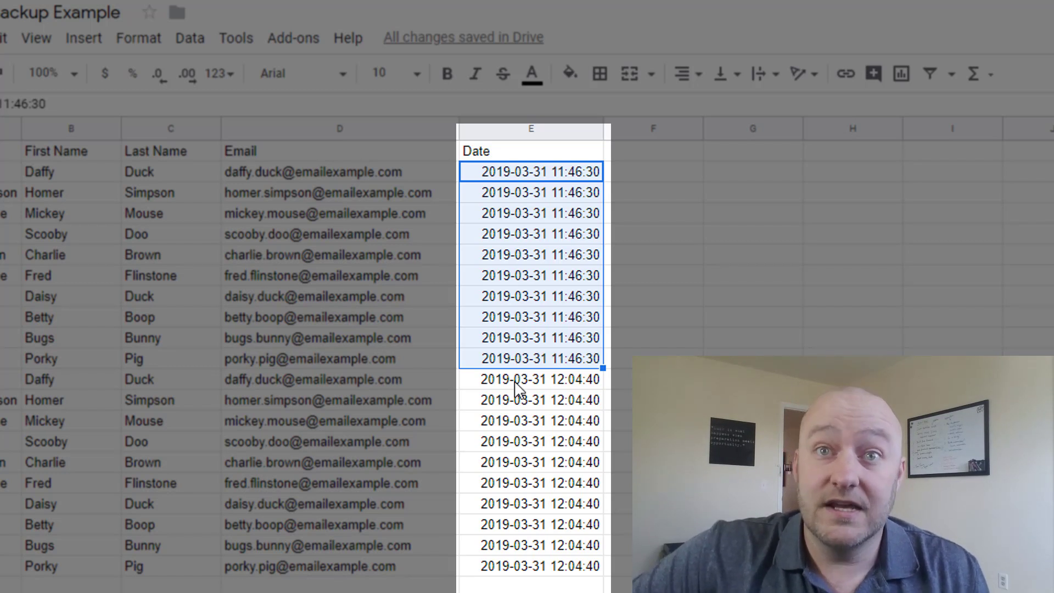
{"action": "left_click_drag", "start_coordinate": [511, 380], "coordinate": [510, 565]}
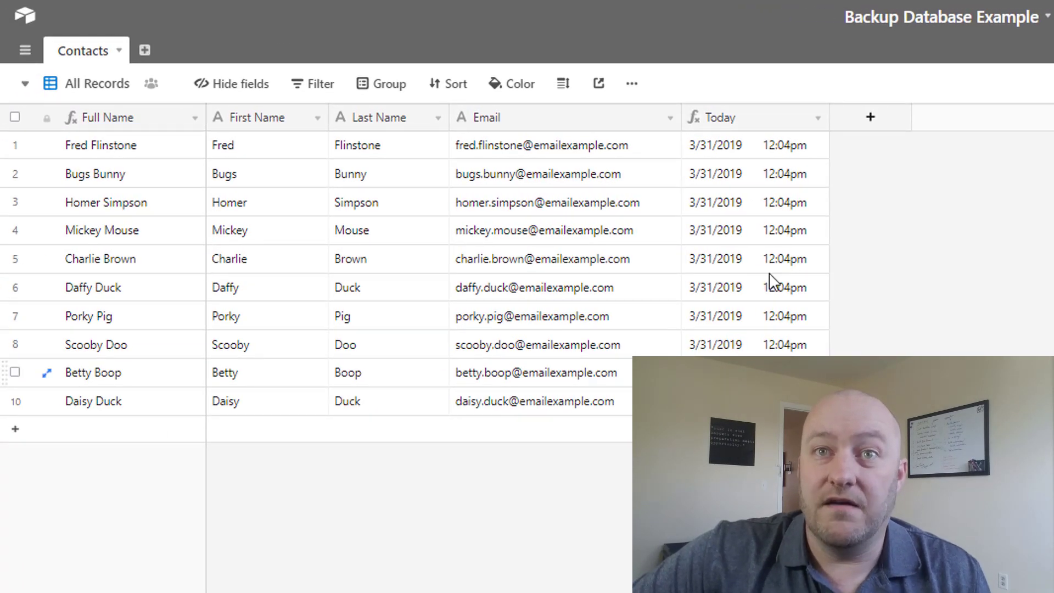
{"action": "left_click", "coordinate": [818, 117]}
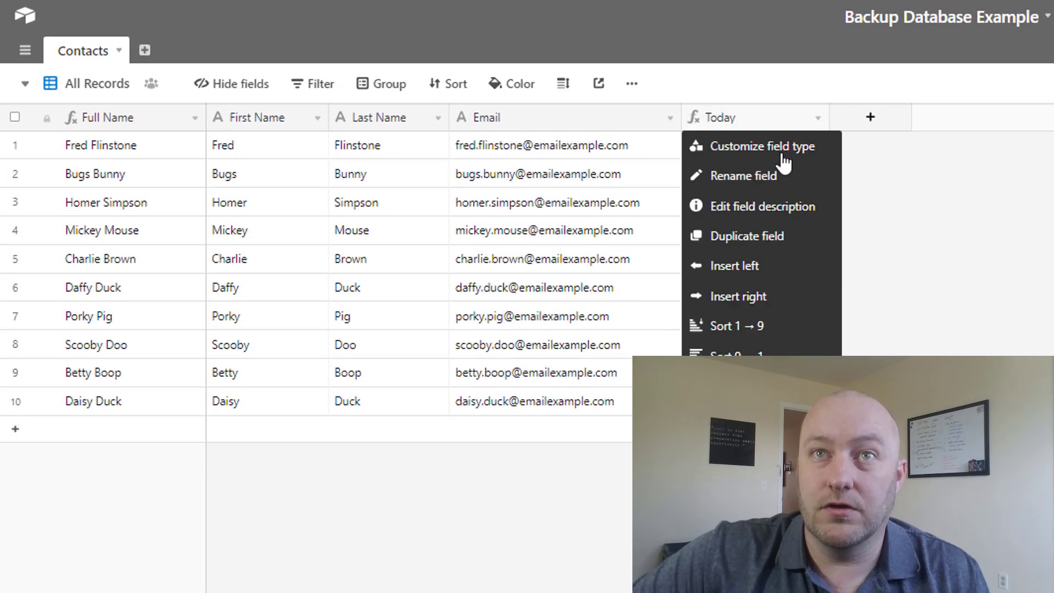
{"action": "left_click", "coordinate": [783, 157]}
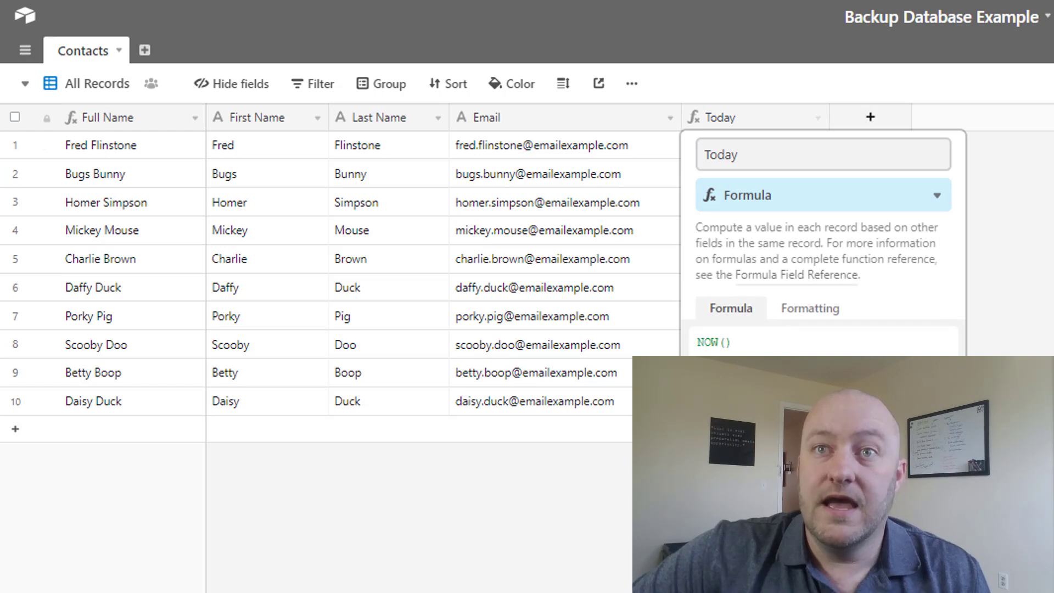
{"action": "key", "text": "Return"}
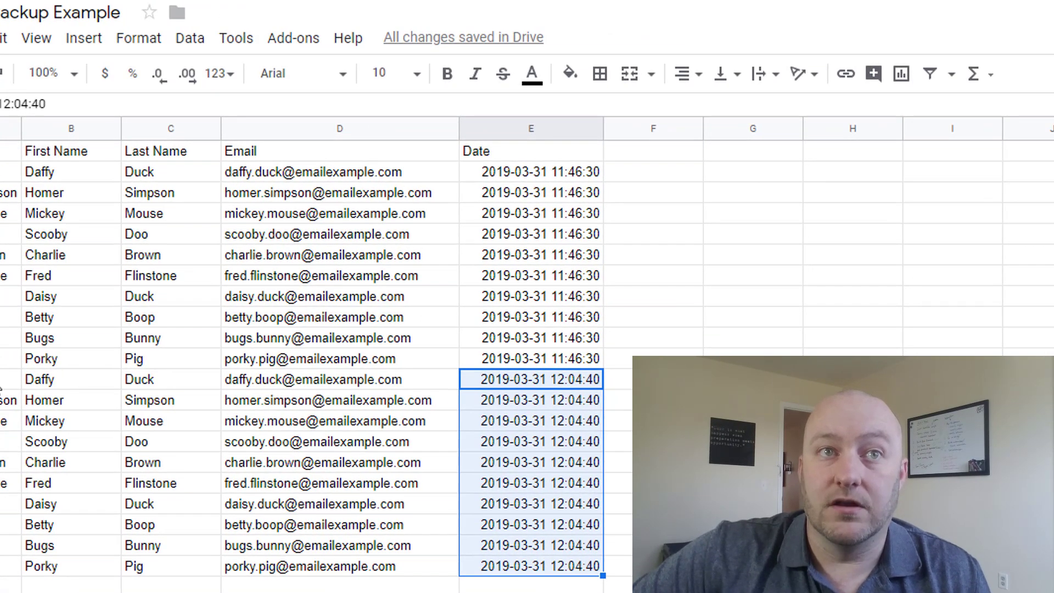
{"action": "left_click_drag", "start_coordinate": [2, 386], "coordinate": [535, 571]}
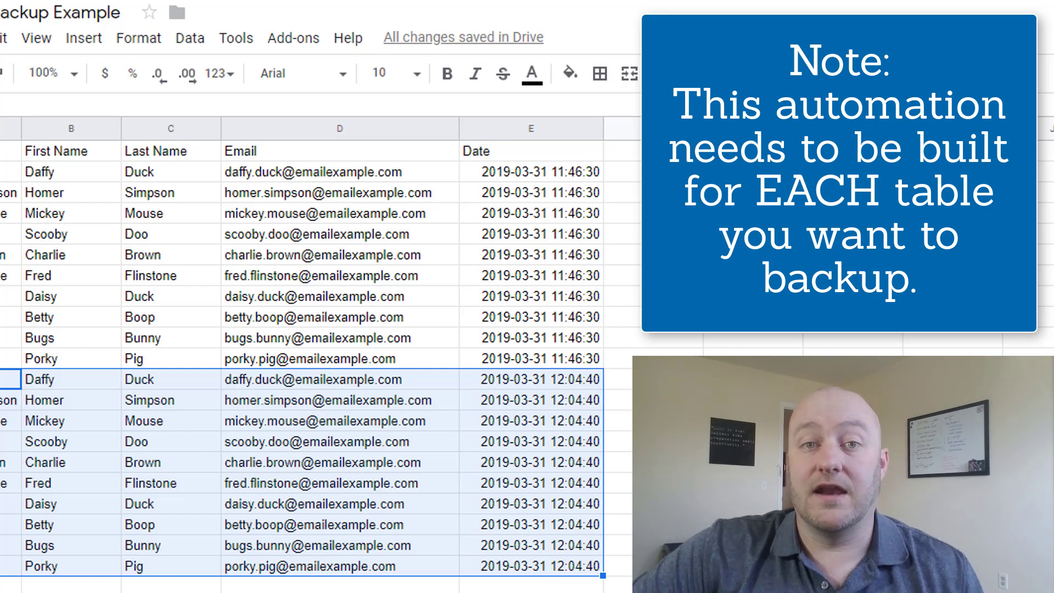
{"action": "left_click_drag", "start_coordinate": [8, 172], "coordinate": [542, 365]}
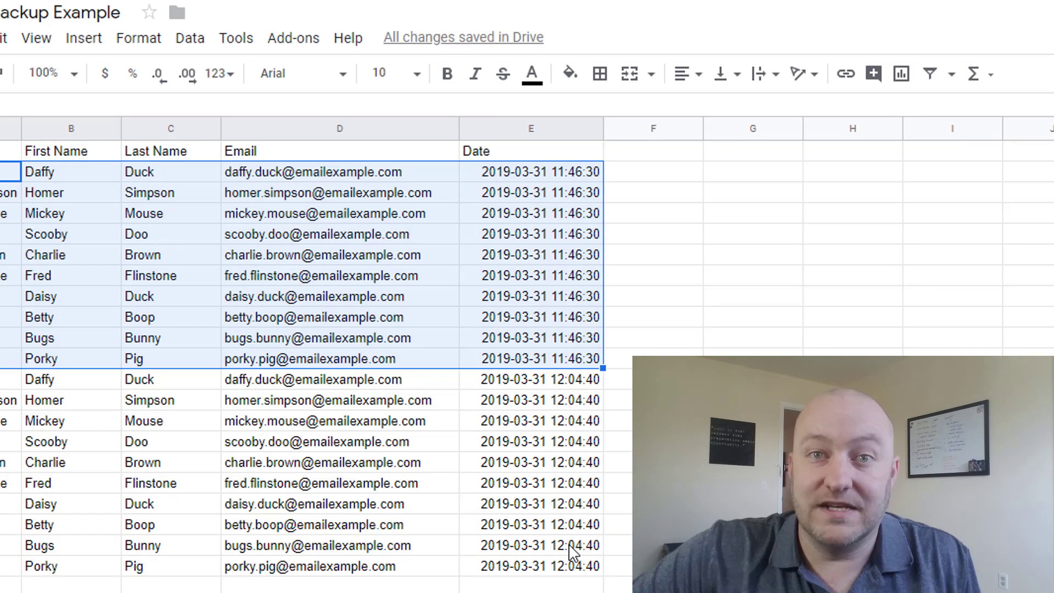
{"action": "left_click_drag", "start_coordinate": [551, 383], "coordinate": [571, 567]}
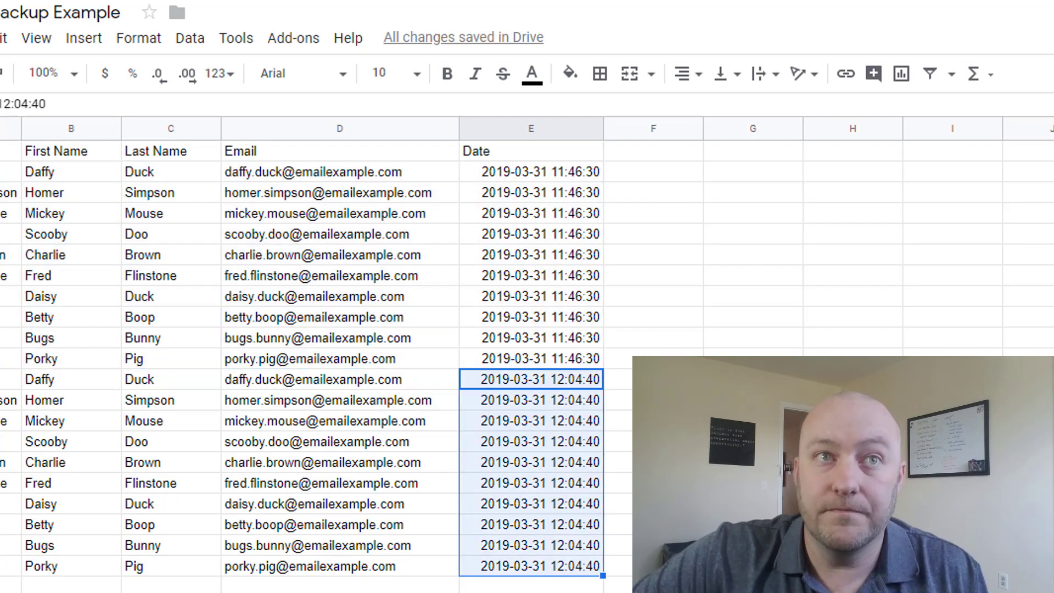